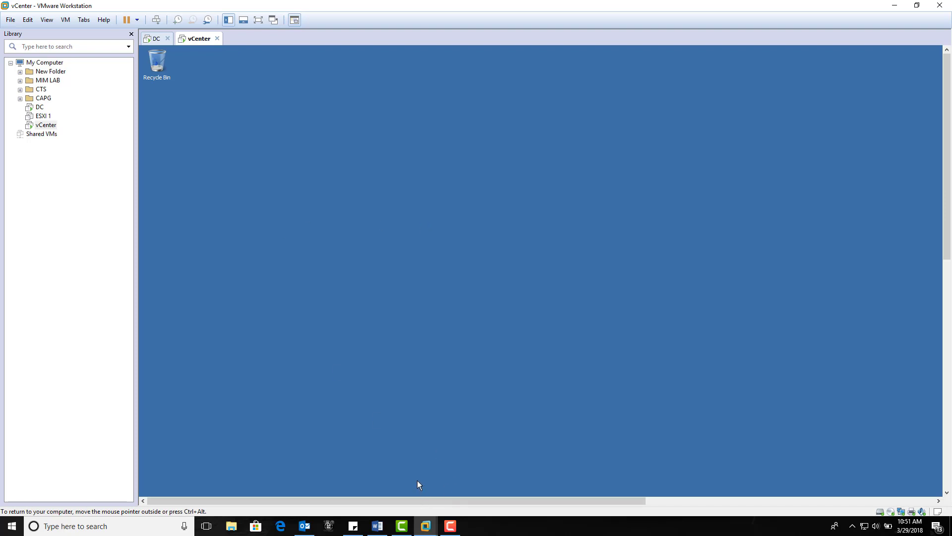
# Open Paint with a blank canvas and maximize its window
pyautogui.press('super')
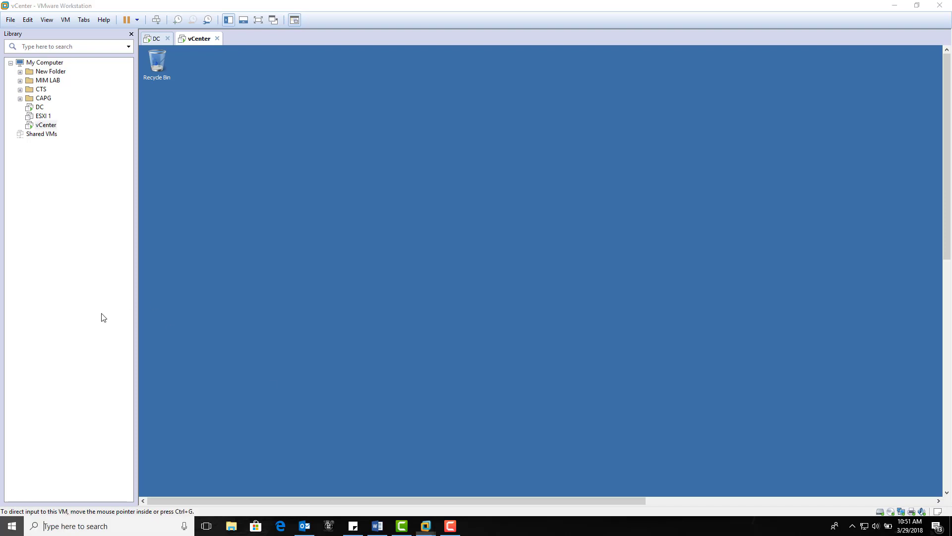
pyautogui.write('paint')
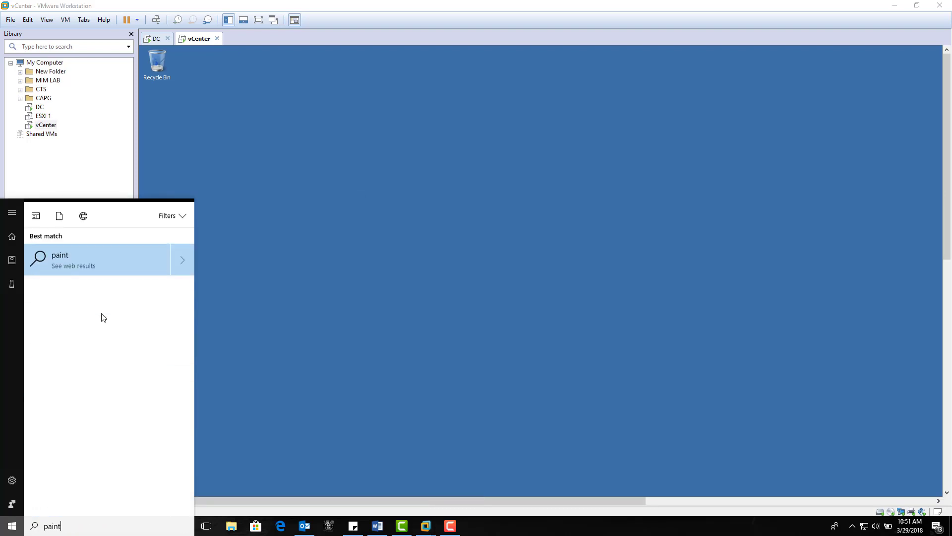
pyautogui.click(87, 263)
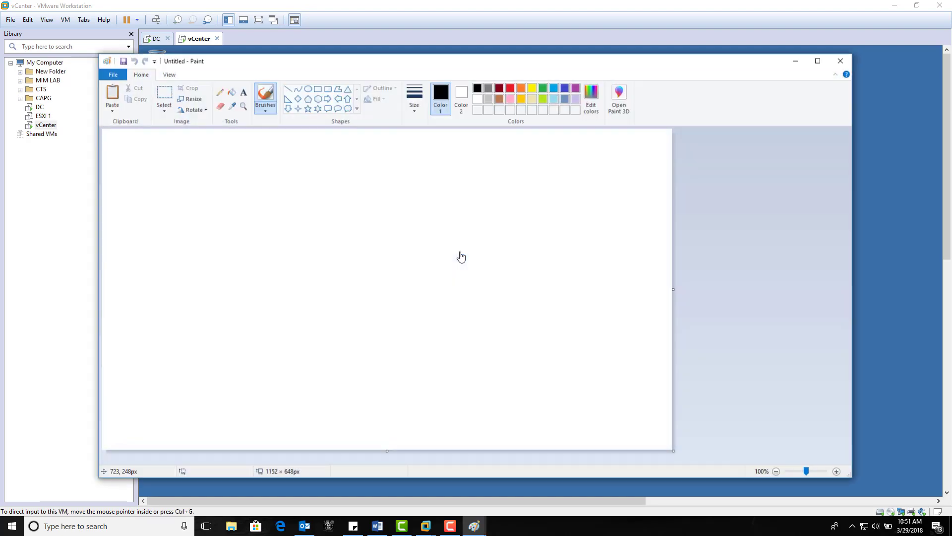
pyautogui.click(819, 61)
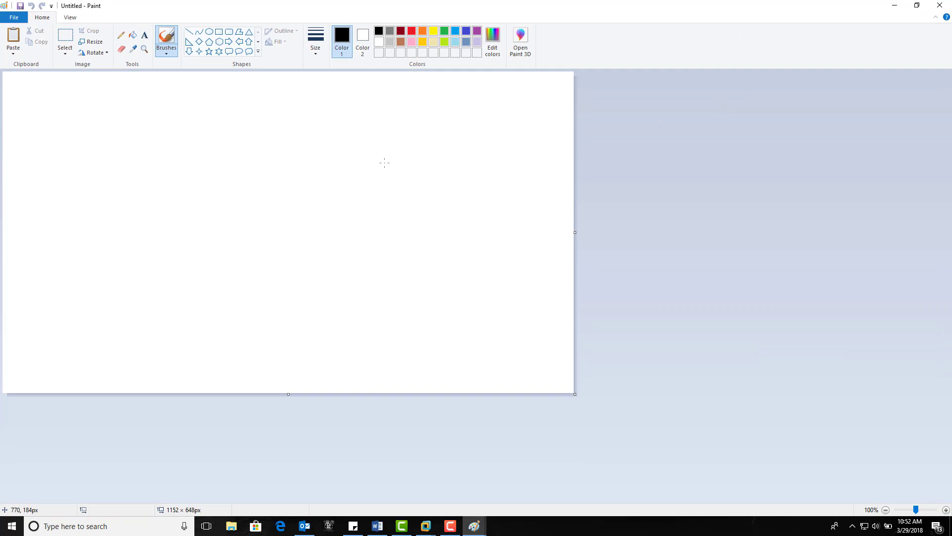
# Draw four upright rectangles: two stacked at the canvas's left side, one in the middle and a narrower one further right
pyautogui.click(218, 32)
pyautogui.moveTo(39, 94)
pyautogui.mouseDown()
pyautogui.moveTo(76, 156)
pyautogui.moveTo(57, 204)
pyautogui.moveTo(76, 264)
pyautogui.moveTo(72, 256)
pyautogui.mouseUp()
pyautogui.click(87, 261)
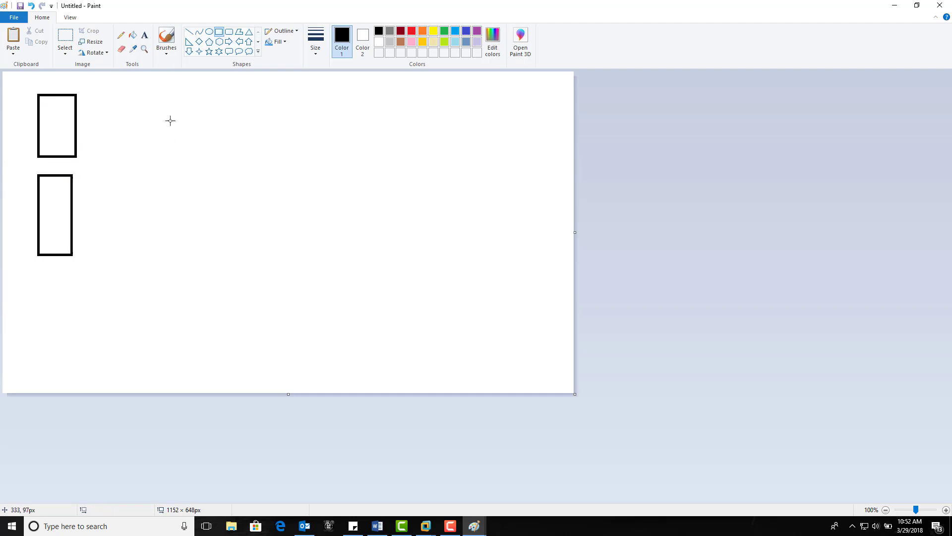
pyautogui.moveTo(171, 120); pyautogui.dragTo(202, 218)
pyautogui.click(225, 224)
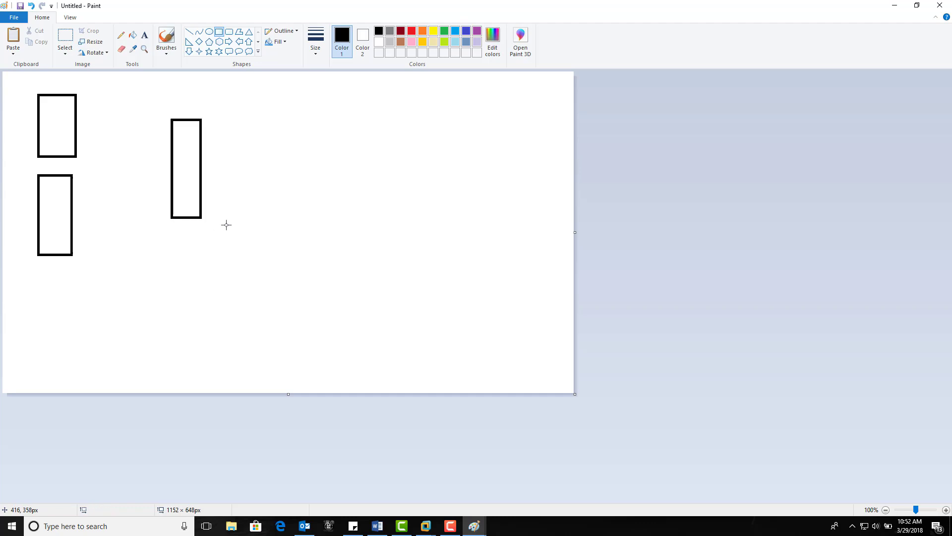
pyautogui.moveTo(298, 124); pyautogui.dragTo(317, 203)
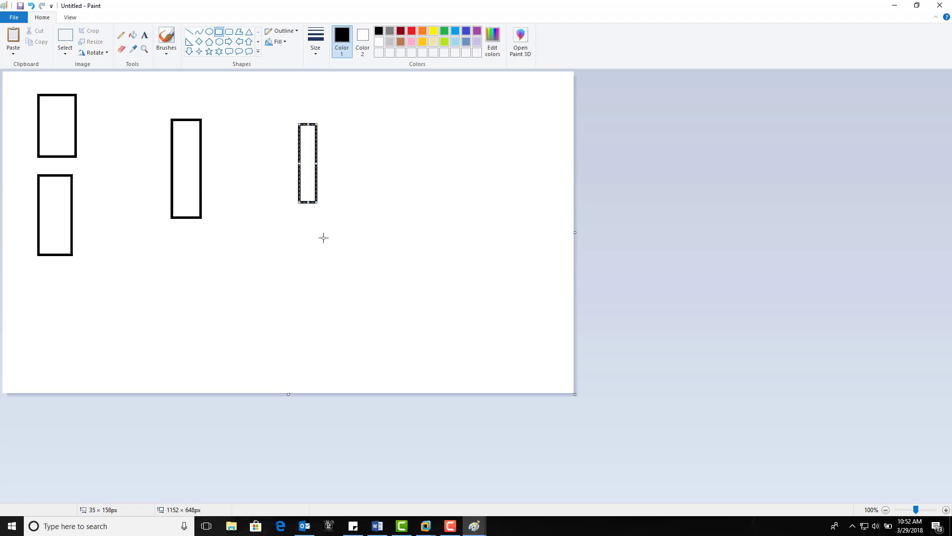
pyautogui.click(325, 239)
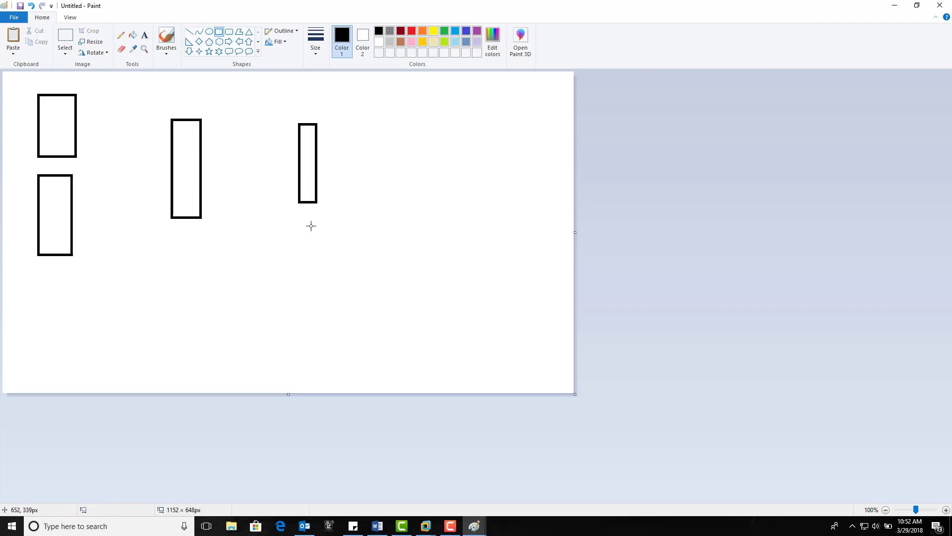
# Add the text label "ESXI servers" below the two stacked rectangles and "vCenter" below the middle rectangle
pyautogui.click(144, 34)
pyautogui.moveTo(17, 272)
pyautogui.mouseDown()
pyautogui.moveTo(36, 268)
pyautogui.moveTo(20, 273)
pyautogui.mouseUp()
pyautogui.write('ESX')
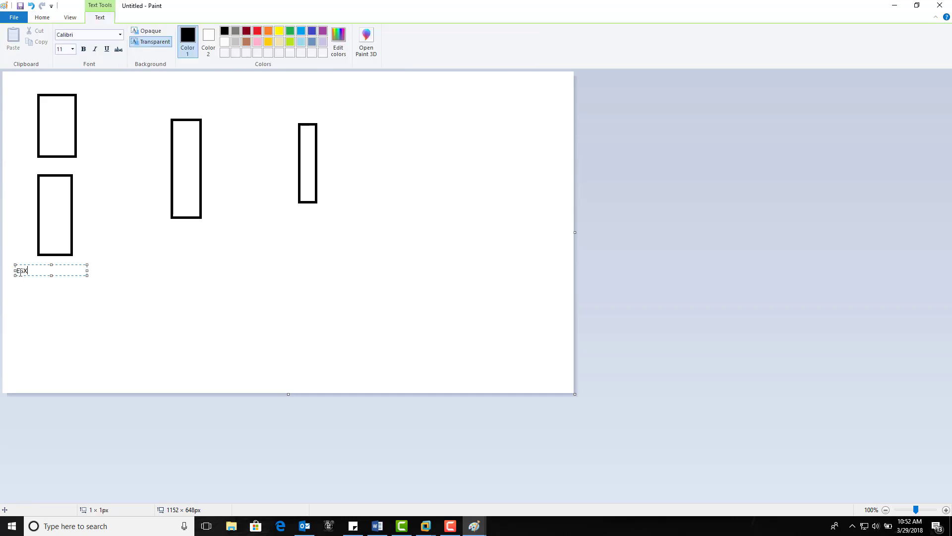
pyautogui.write('I servers')
pyautogui.click(169, 233)
pyautogui.click(170, 233)
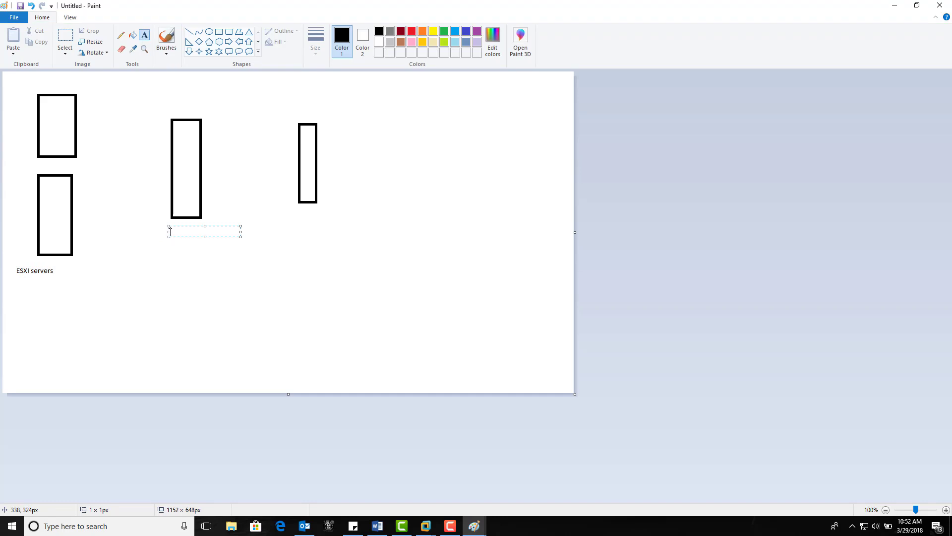
pyautogui.write('vCenter')
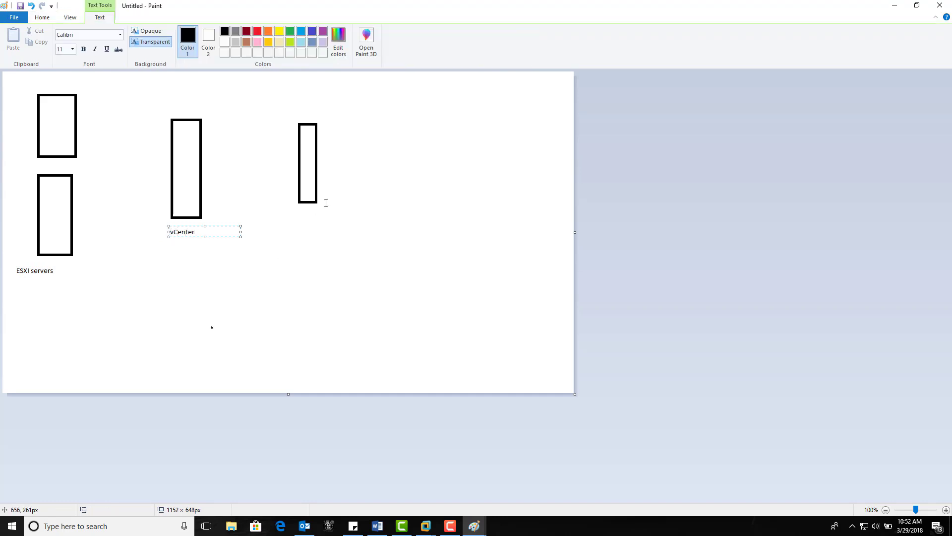
# Add the text label "vSphere client" below the narrow rectangle on the right
pyautogui.click(311, 209)
pyautogui.click(311, 210)
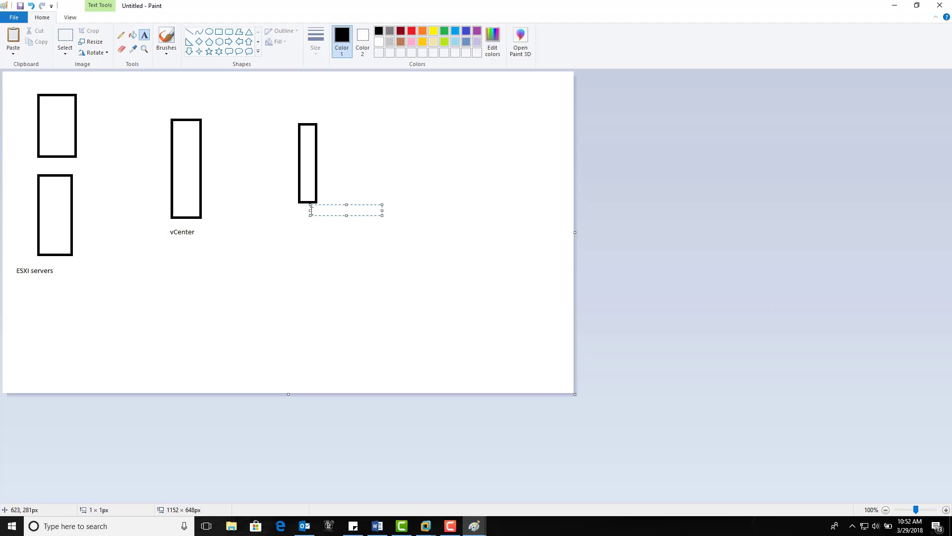
pyautogui.write('vSphere client')
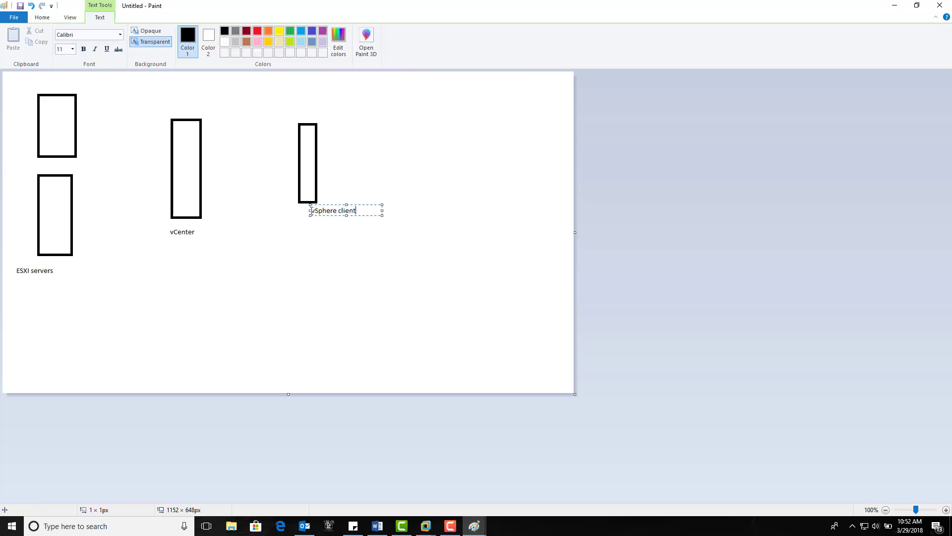
pyautogui.press('Return')
pyautogui.click(410, 281)
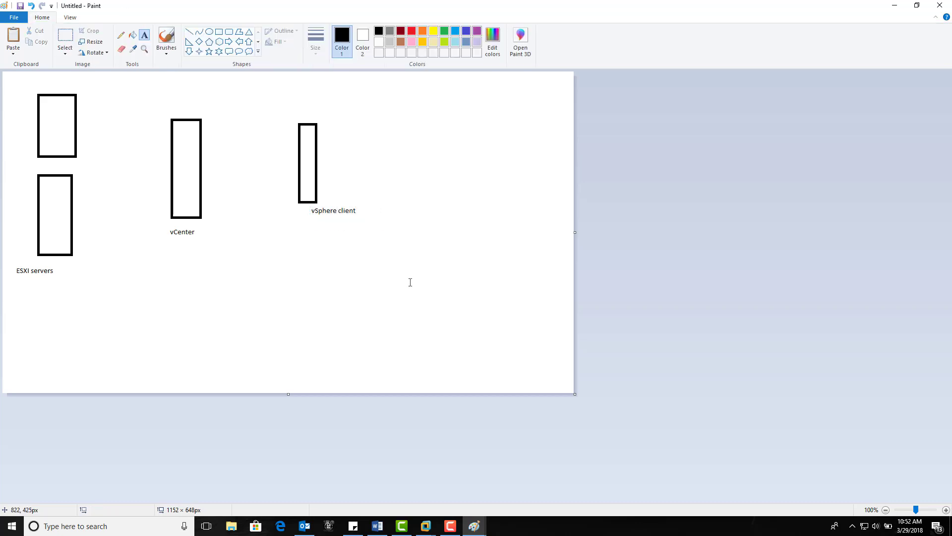
# With the Pencil, circle the vCenter label, connect both ESXI rectangles to vCenter, and draw an arrow from the vSphere client to vCenter
pyautogui.click(121, 35)
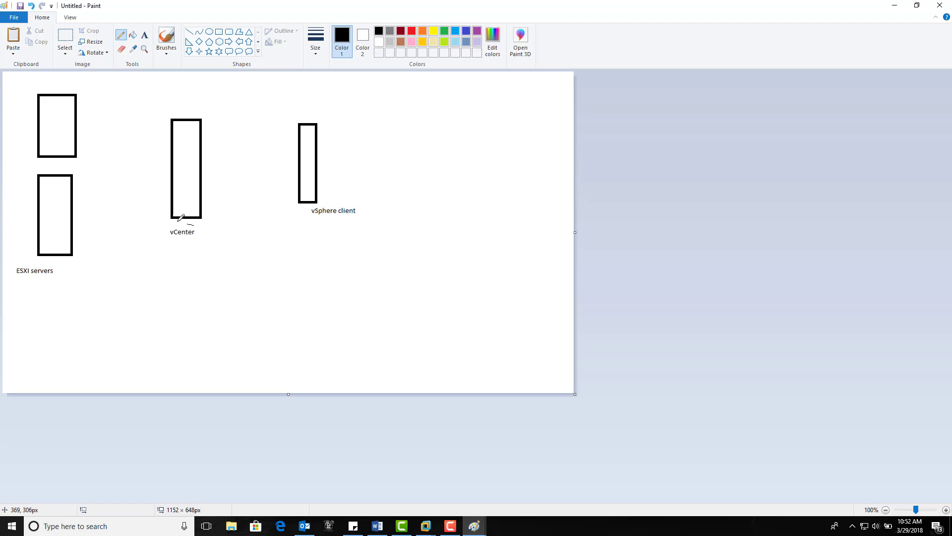
pyautogui.moveTo(186, 220)
pyautogui.mouseDown()
pyautogui.moveTo(212, 250)
pyautogui.moveTo(193, 218)
pyautogui.mouseUp()
pyautogui.moveTo(75, 132); pyautogui.dragTo(171, 147)
pyautogui.moveTo(74, 204); pyautogui.dragTo(172, 150)
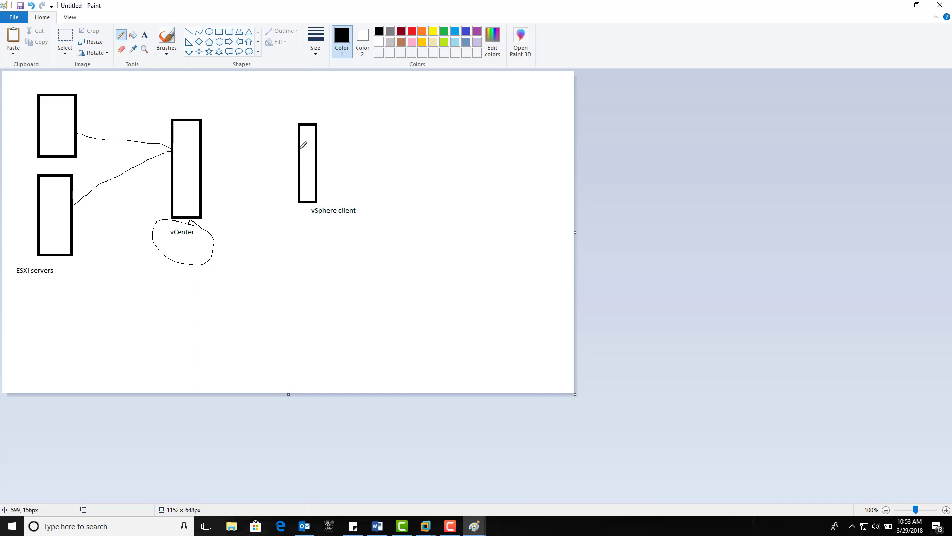
pyautogui.moveTo(298, 149)
pyautogui.mouseDown()
pyautogui.moveTo(199, 151)
pyautogui.moveTo(214, 163)
pyautogui.mouseUp()
# Below the circled vCenter label, list the hardware requirements on separate lines: "8 GB RAM", "60 GB HDD", "4 core prc" and "1 NIC"
pyautogui.click(144, 35)
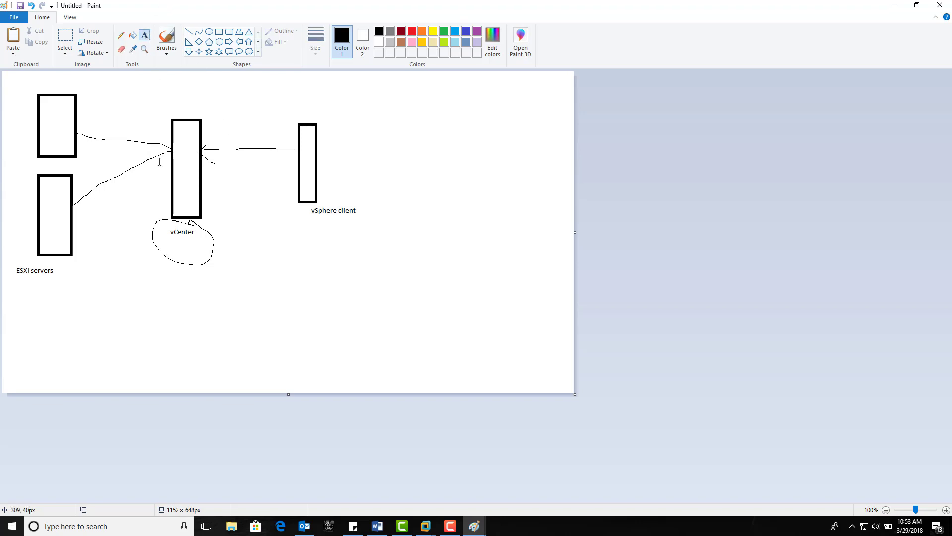
pyautogui.click(144, 267)
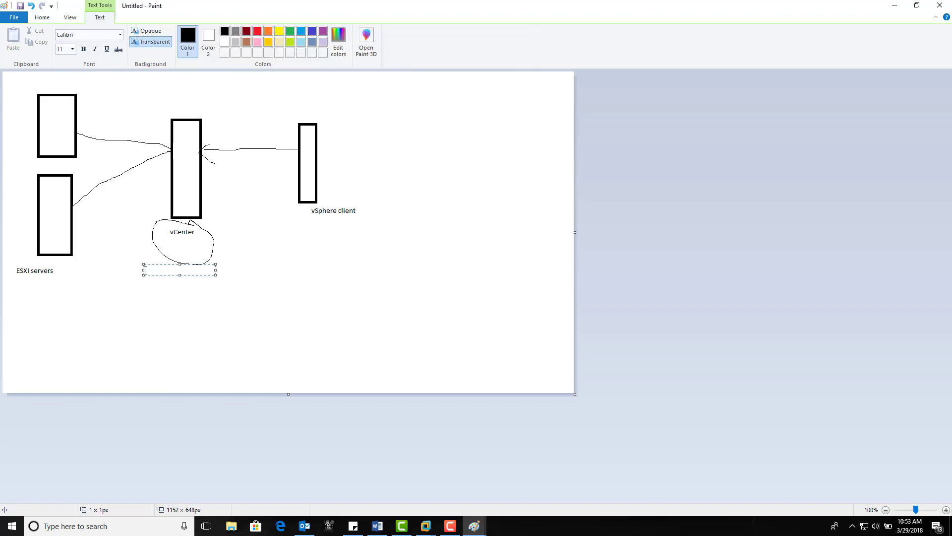
pyautogui.write('3 GB RAM')
pyautogui.press('Return')
pyautogui.write('60 GB HDD')
pyautogui.press('Return')
pyautogui.write('4 core p')
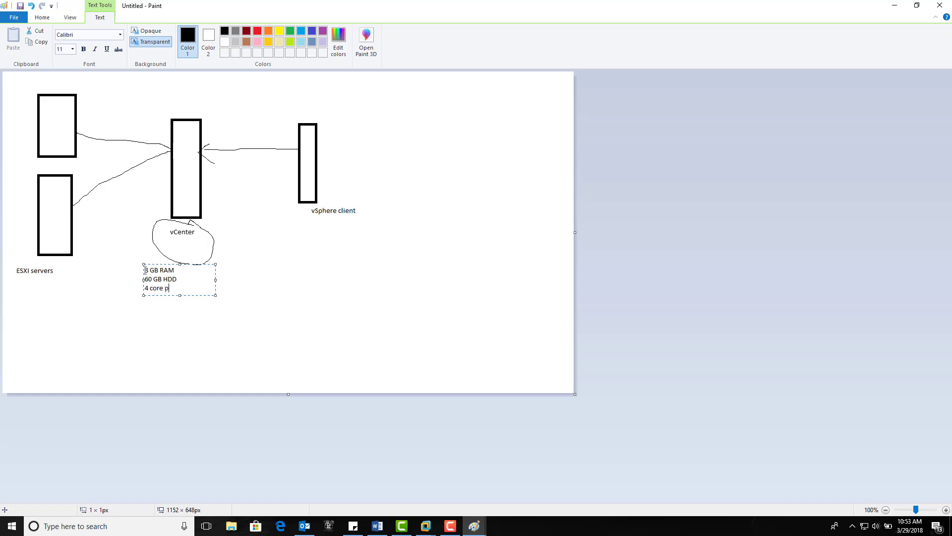
pyautogui.write('rc')
pyautogui.press('Return')
pyautogui.write('1 NIC')
pyautogui.press('Return')
# Add the operating system requirement "server os ( server 2008 R2 sp1 )" to the vCenter list
pyautogui.write('server os ( server 2008 R2 sp1 )')
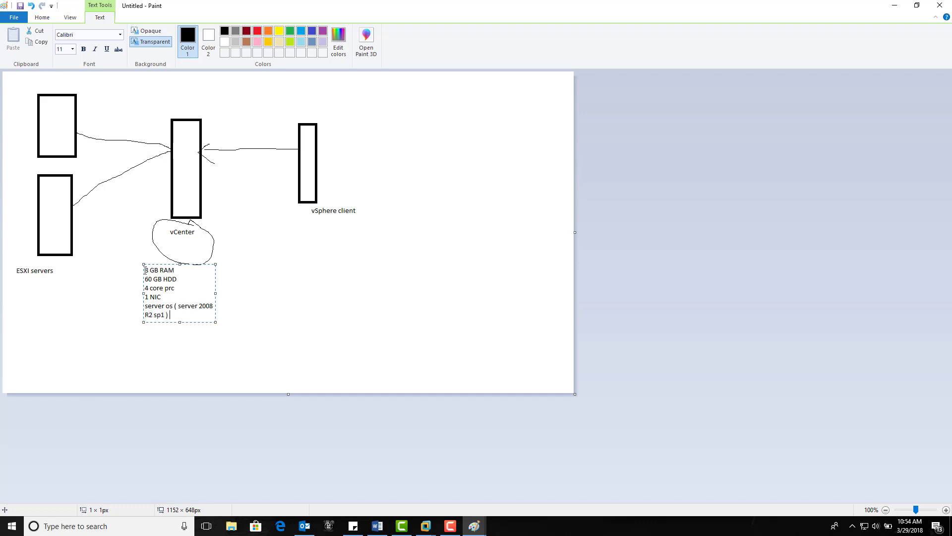
# Add the line "machine must be a domain joined machine" and finish the vCenter requirements text
pyautogui.press('Return')
pyautogui.write('machine must be a domain joined machine')
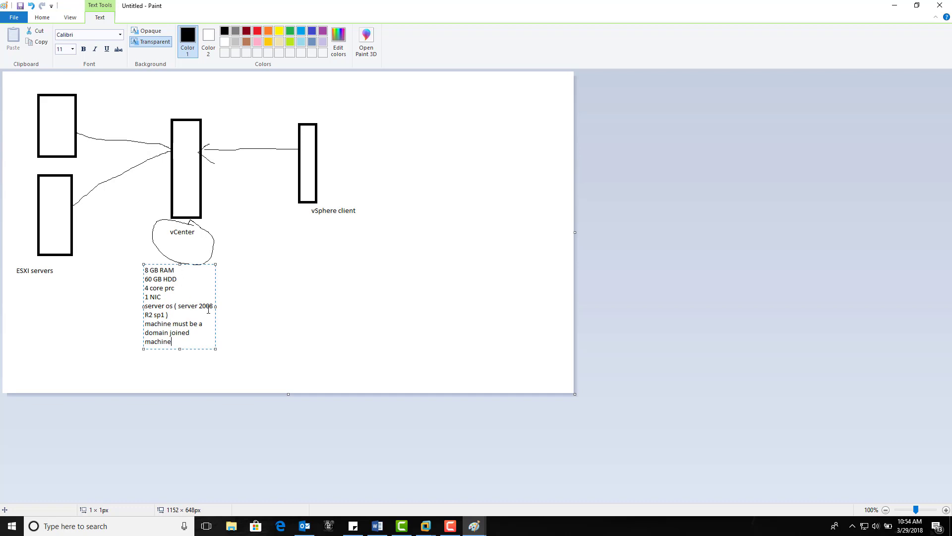
pyautogui.click(241, 319)
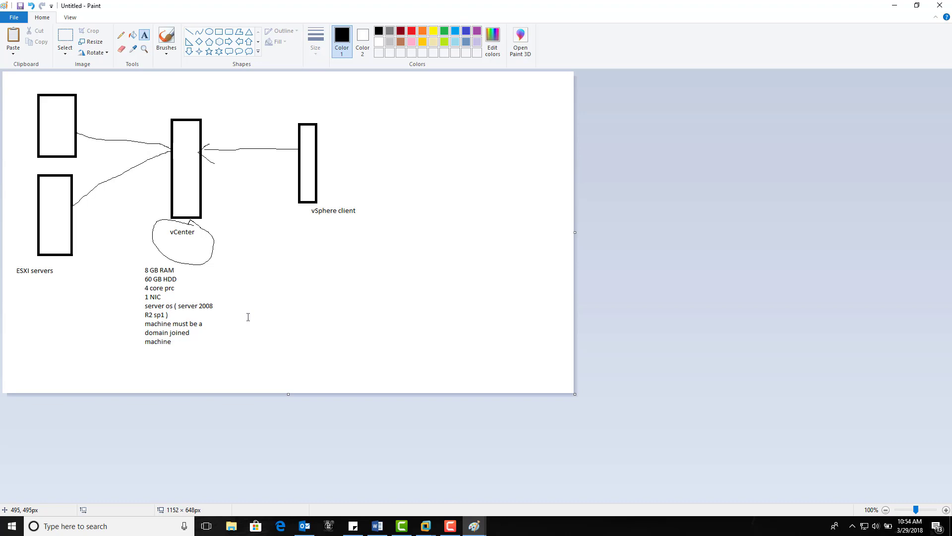
# Switch to VMware Workstation and look at the DC virtual machine and the vCenter virtual machine
pyautogui.click(426, 526)
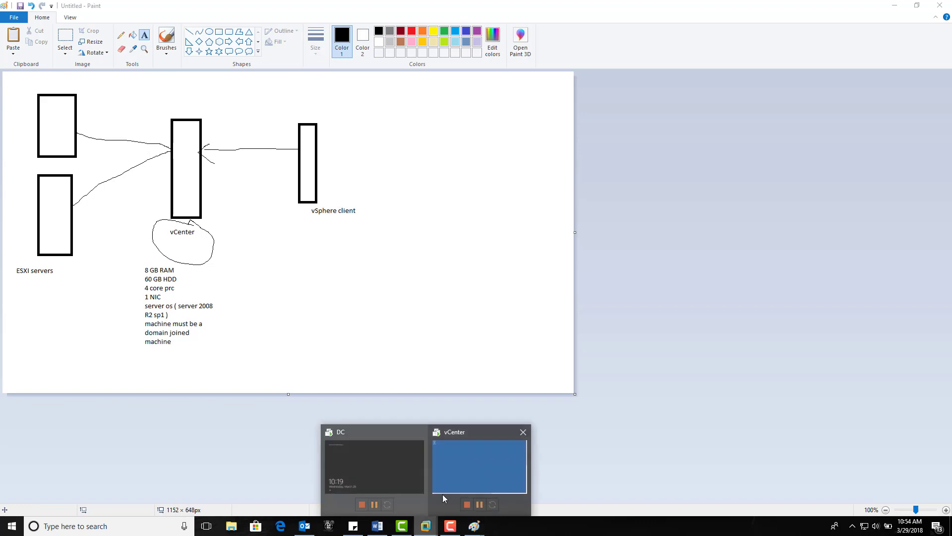
pyautogui.click(443, 491)
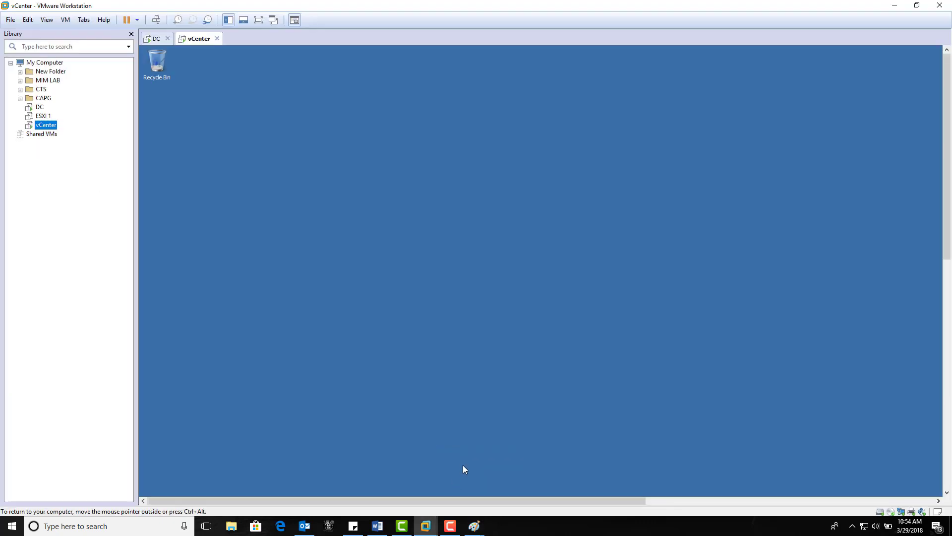
pyautogui.click(40, 107)
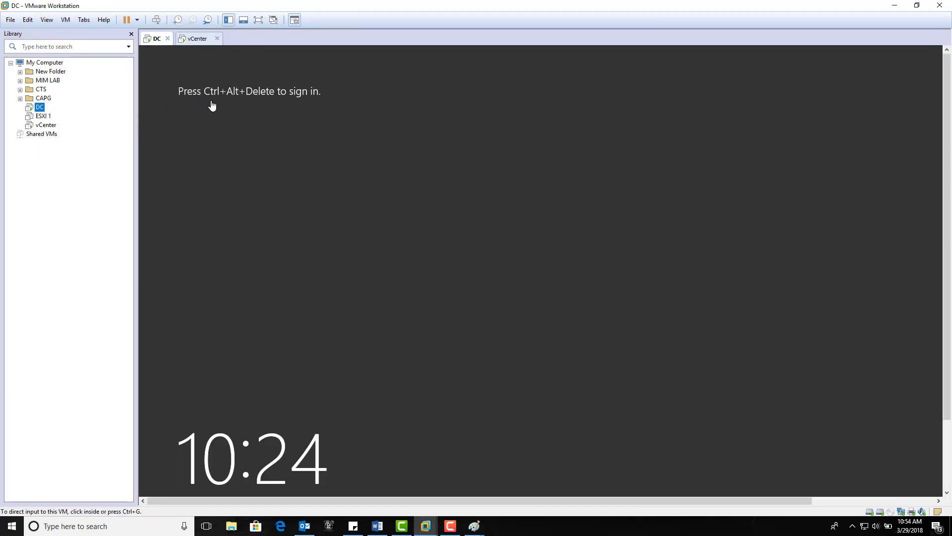
pyautogui.click(59, 129)
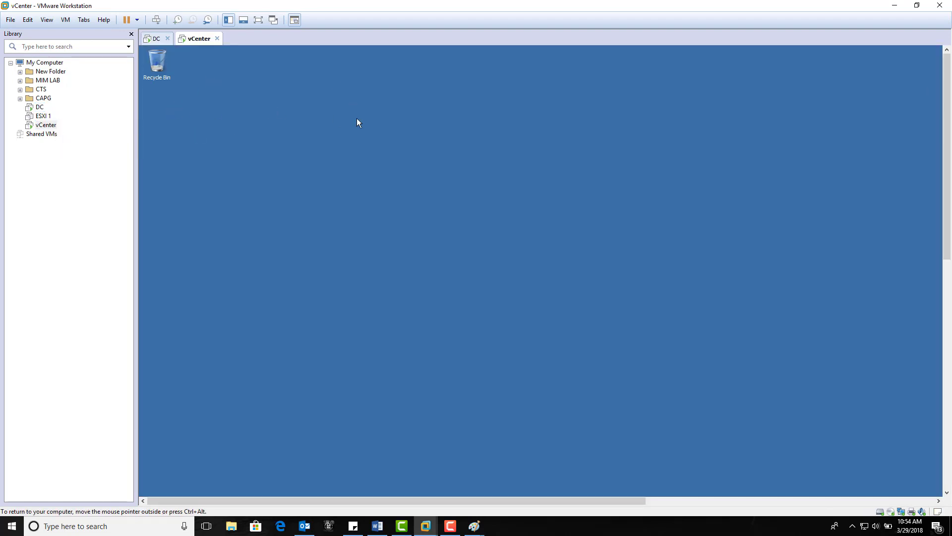
# Review the memory, processor and hard disk settings of the vCenter virtual machine and close them without changes
pyautogui.rightClick(207, 40)
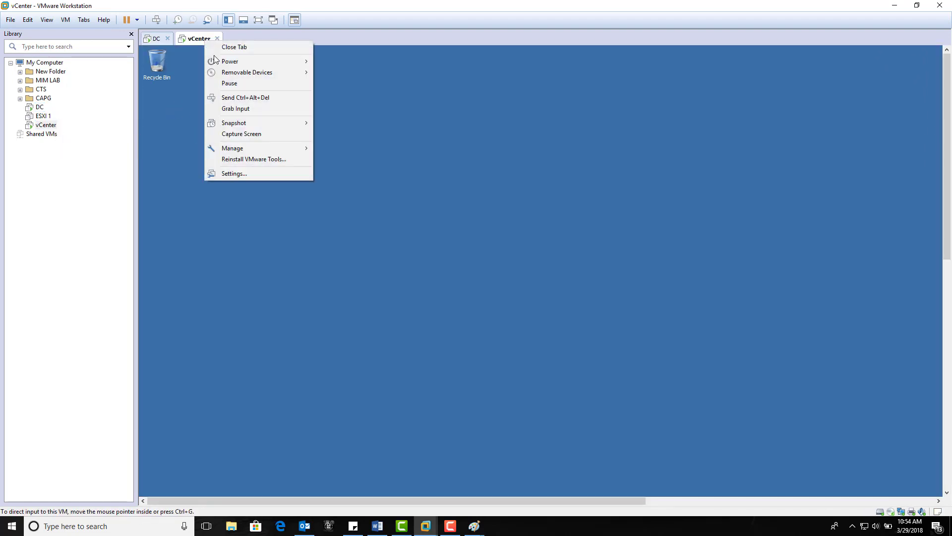
pyautogui.click(230, 173)
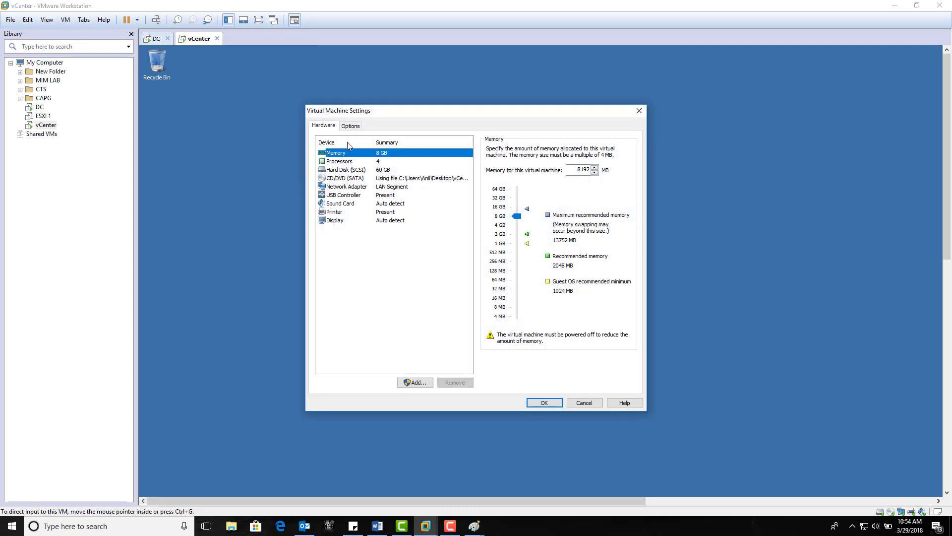
pyautogui.moveTo(375, 115); pyautogui.dragTo(399, 101)
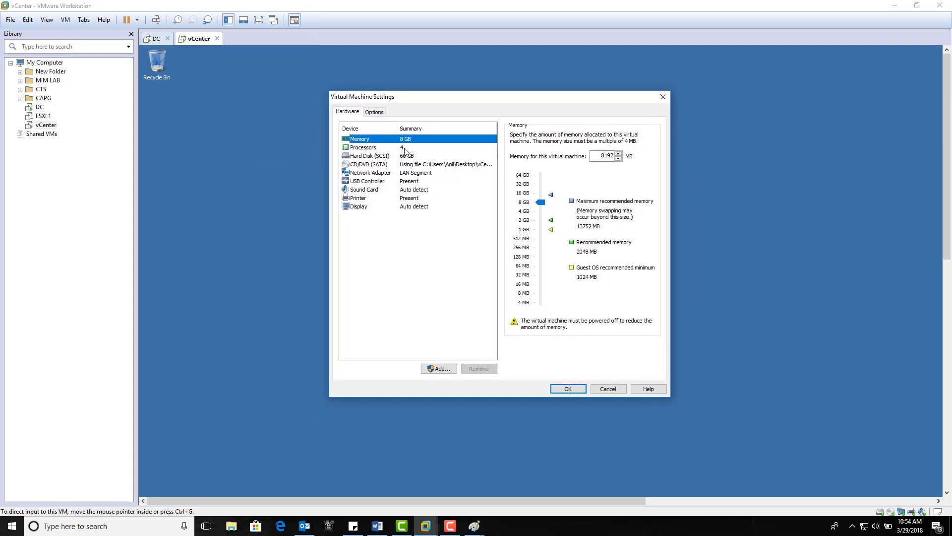
pyautogui.click(406, 148)
pyautogui.click(409, 156)
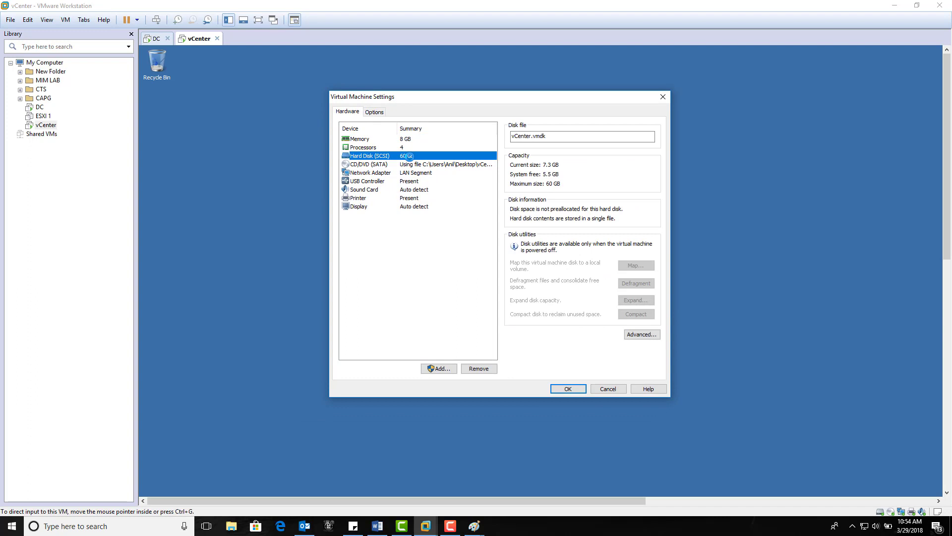
pyautogui.click(608, 389)
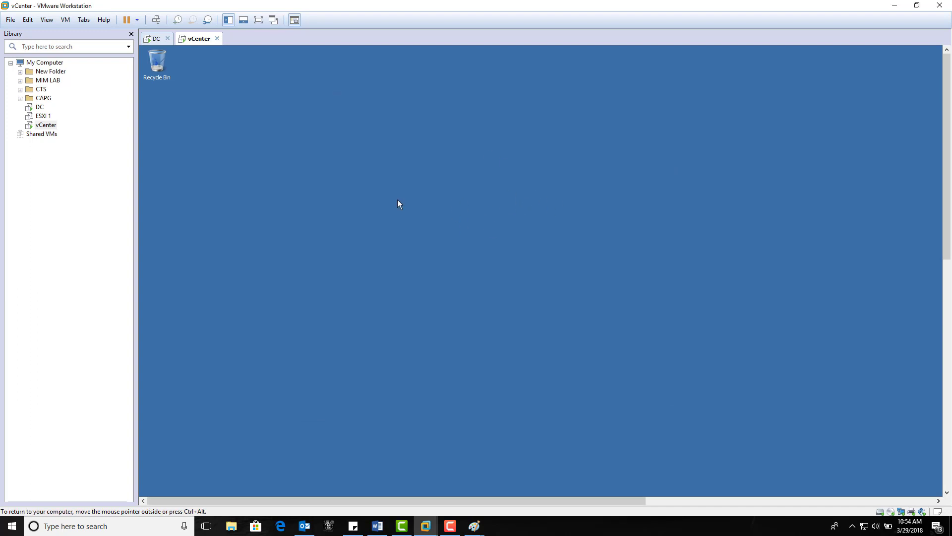
# Show the vCenter machine full screen and open its computer properties to check the Windows edition, memory and domain membership
pyautogui.click(258, 20)
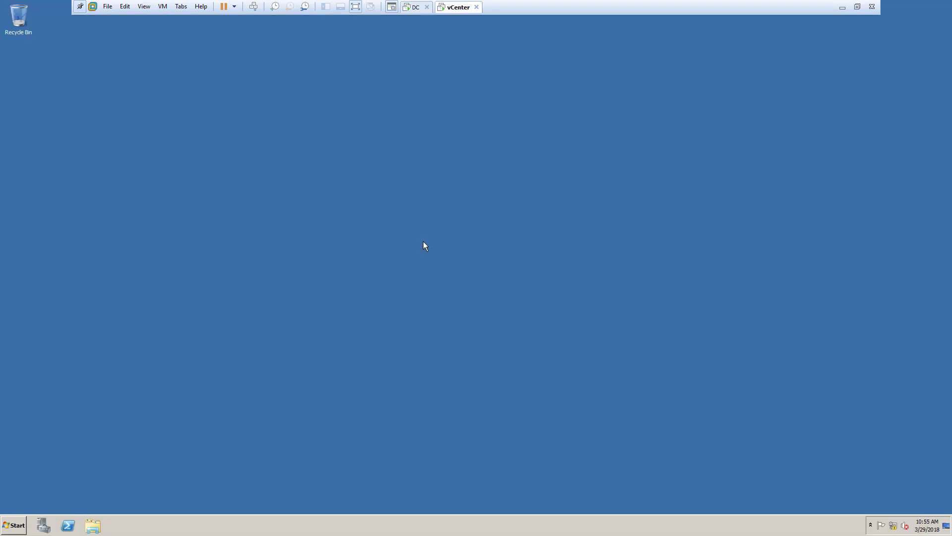
pyautogui.click(13, 525)
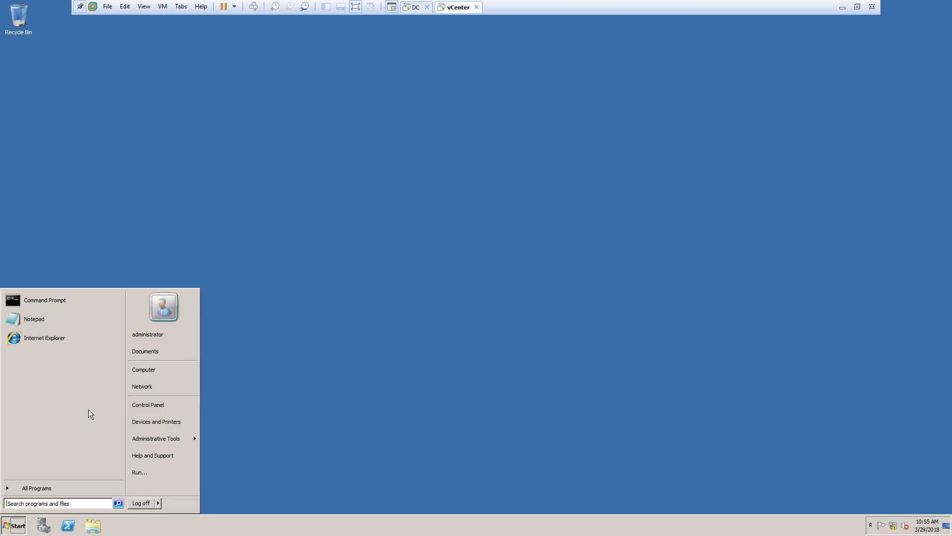
pyautogui.rightClick(141, 371)
pyautogui.press('Escape')
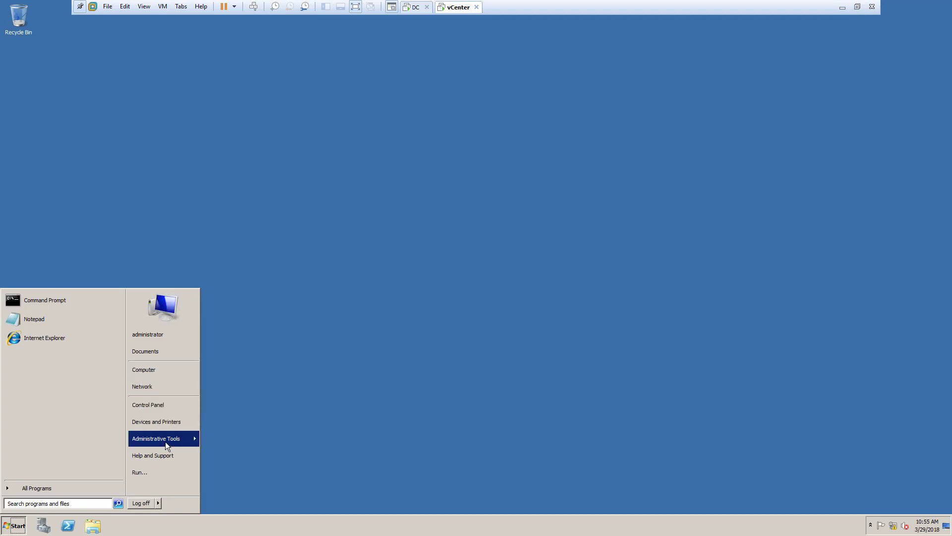
pyautogui.click(368, 304)
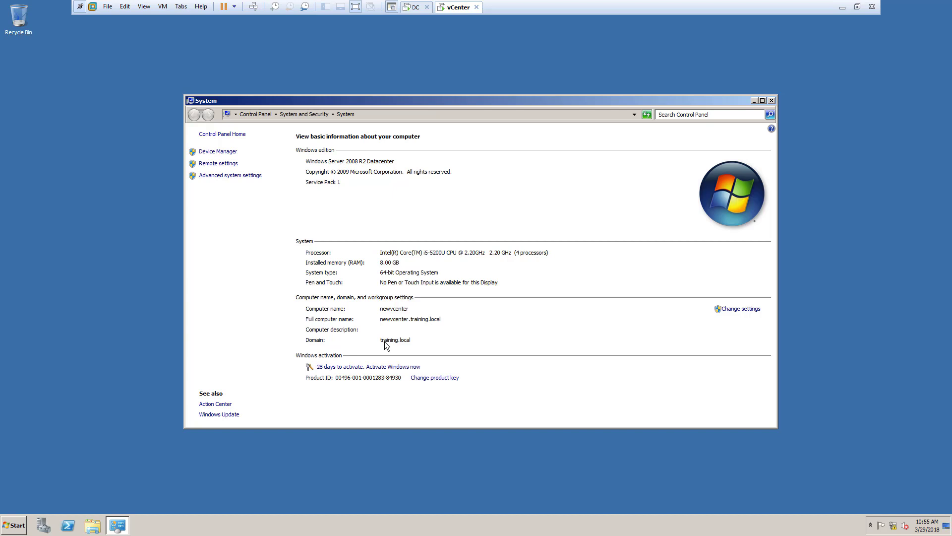
# Close the System window, run the autorun application from the VMware VIM DVD drive, and view the vCenter Server for Windows entry
pyautogui.click(773, 101)
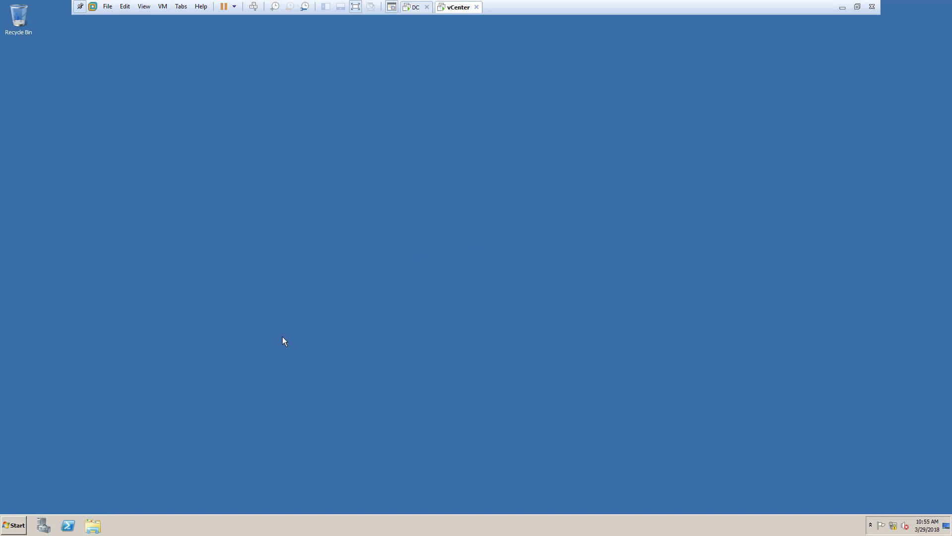
pyautogui.click(16, 523)
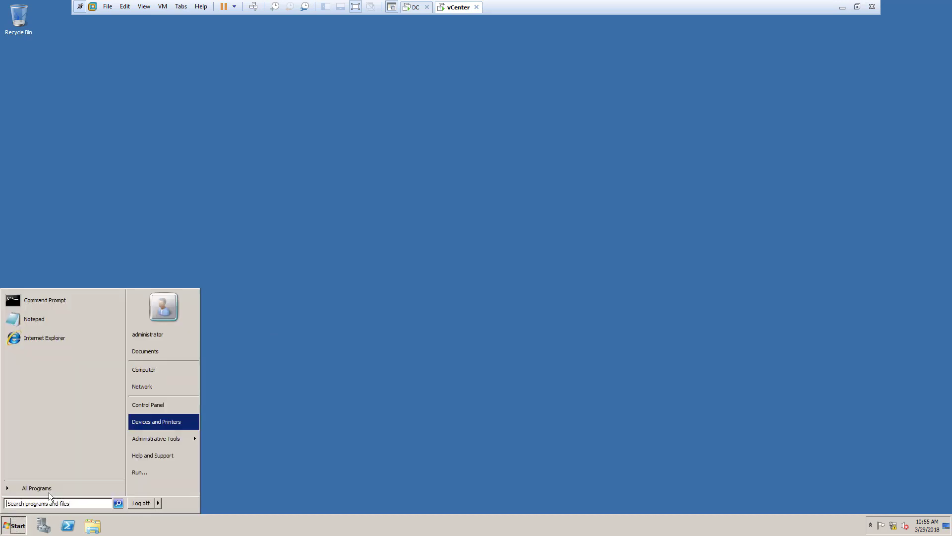
pyautogui.click(165, 371)
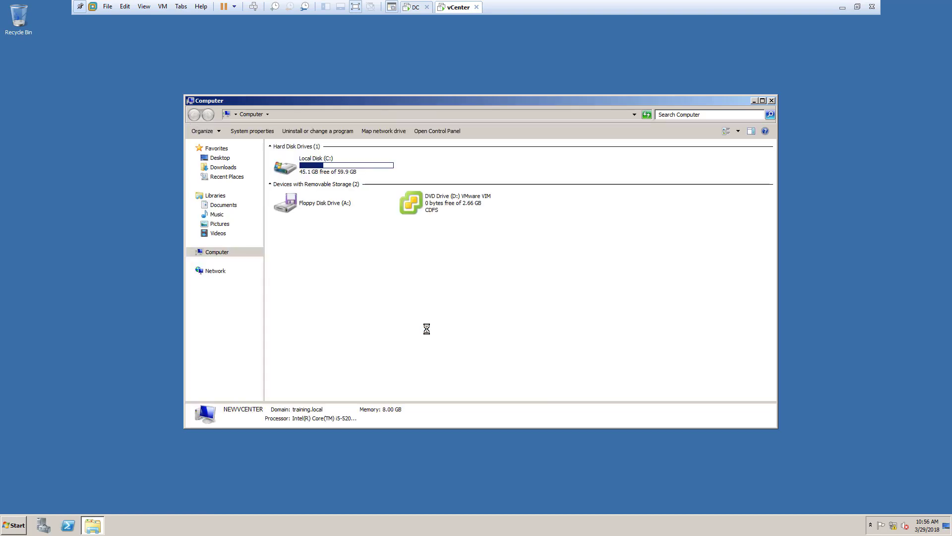
pyautogui.click(465, 204)
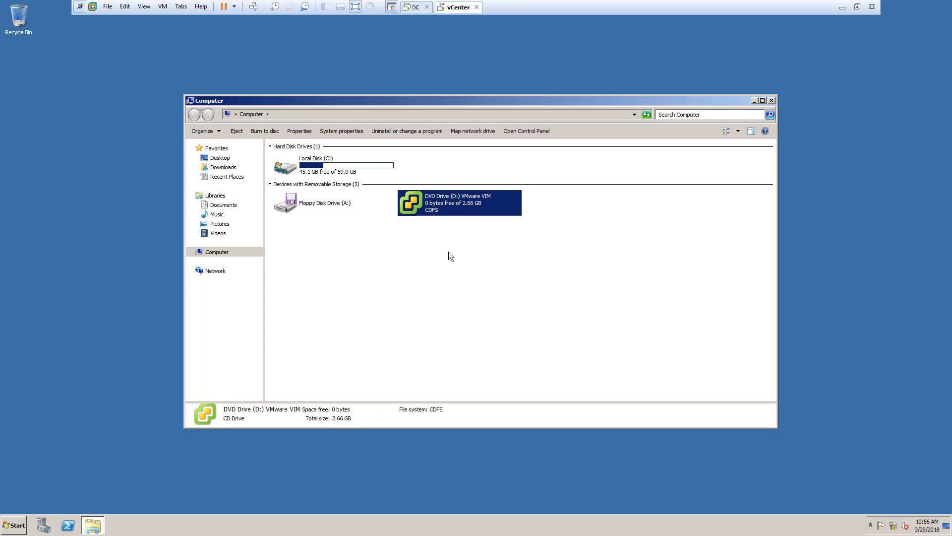
pyautogui.doubleClick(444, 202)
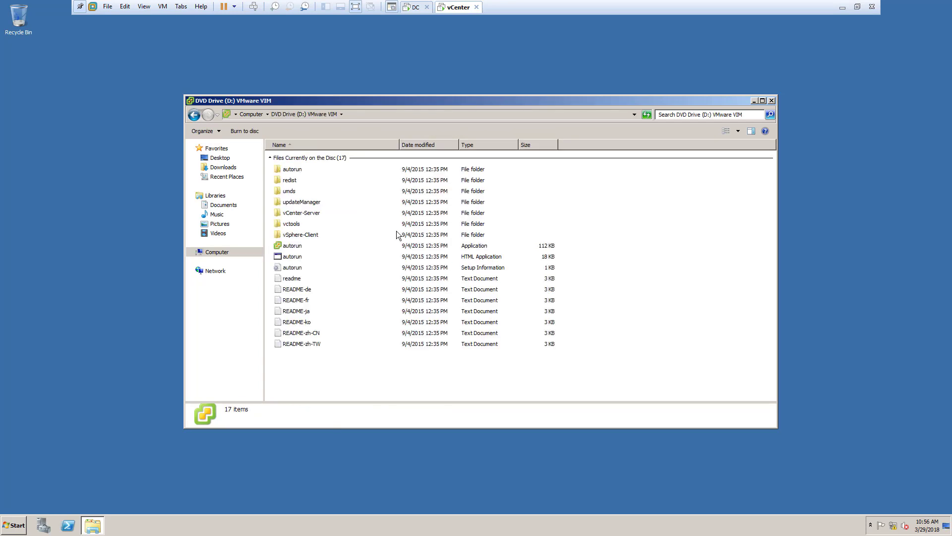
pyautogui.click(301, 246)
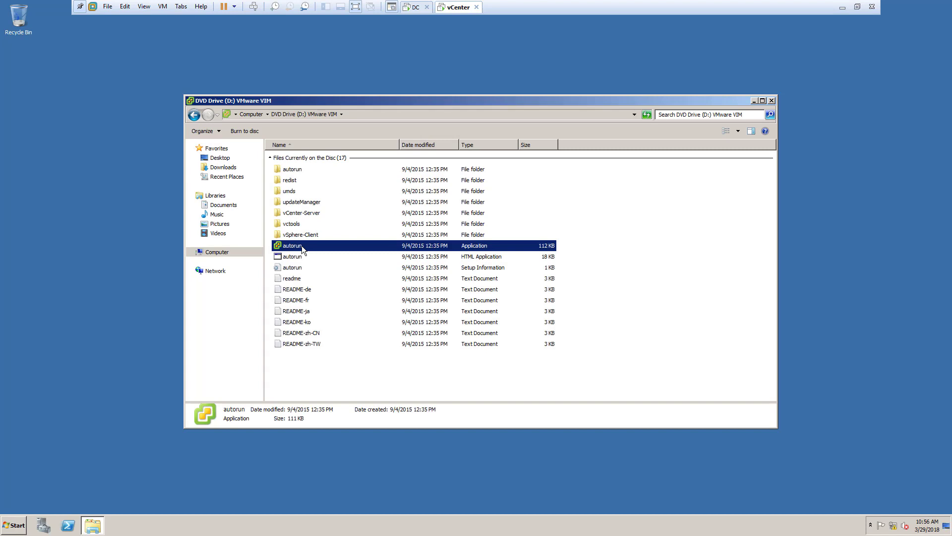
pyautogui.doubleClick(302, 246)
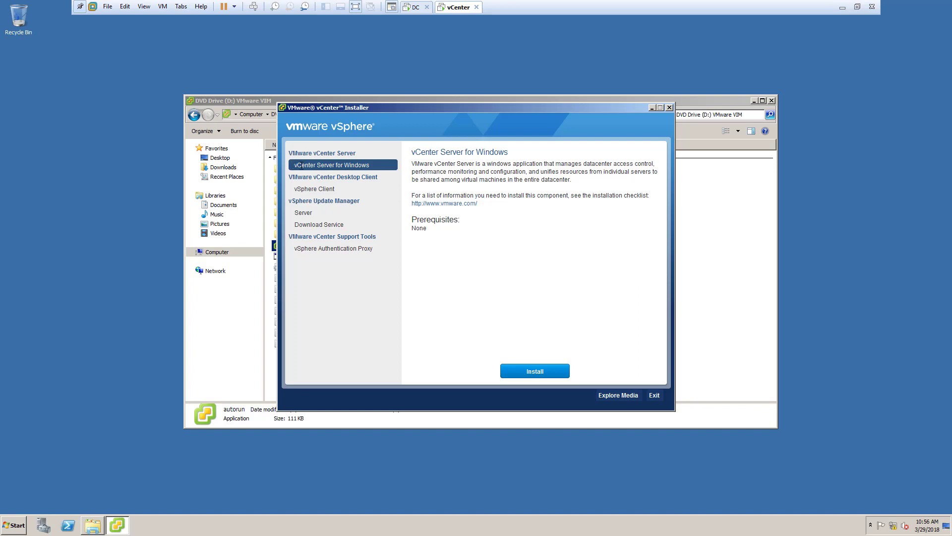
pyautogui.moveTo(296, 166); pyautogui.dragTo(380, 168)
pyautogui.click(437, 264)
# Open an empty Notepad document and list "SSO", "web server", "inventory" and "vcenter" on separate lines
pyautogui.press('super+r')
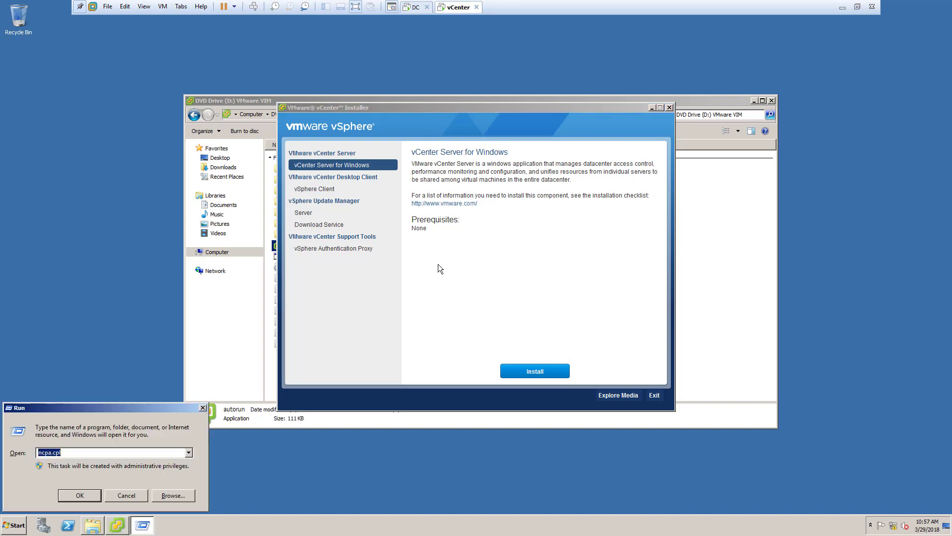
pyautogui.write('ncpa.cpl')
pyautogui.press('Return')
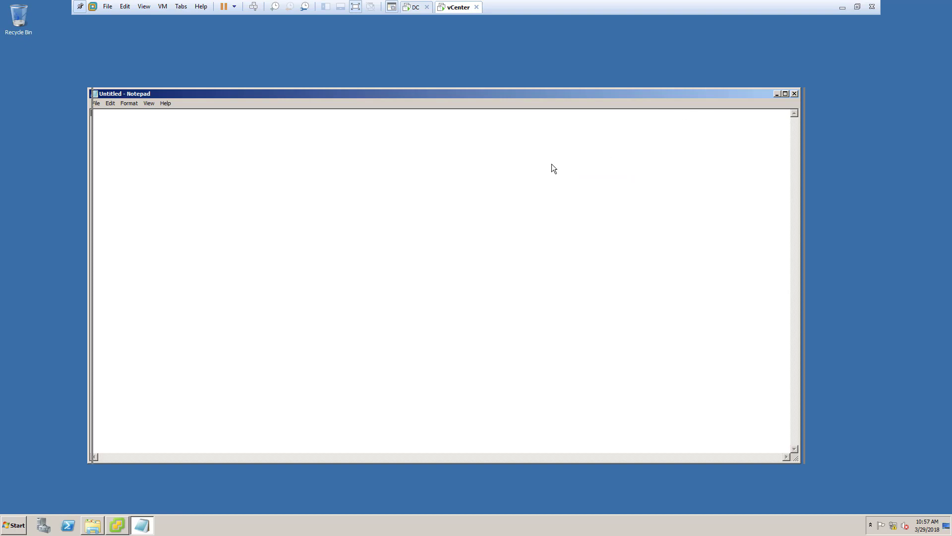
pyautogui.moveTo(146, 94); pyautogui.dragTo(342, 113)
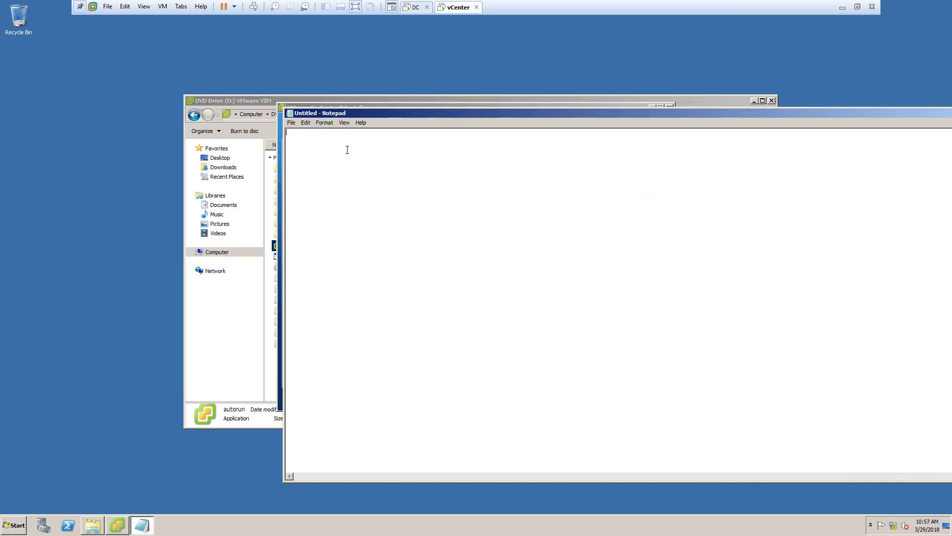
pyautogui.write('SSO ')
pyautogui.write('web server ')
pyautogui.write('inventor')
pyautogui.write('y')
pyautogui.press('Return')
pyautogui.write('vcenter')
# Set the Notepad font size to 18 for the component list
pyautogui.moveTo(342, 167); pyautogui.dragTo(286, 130)
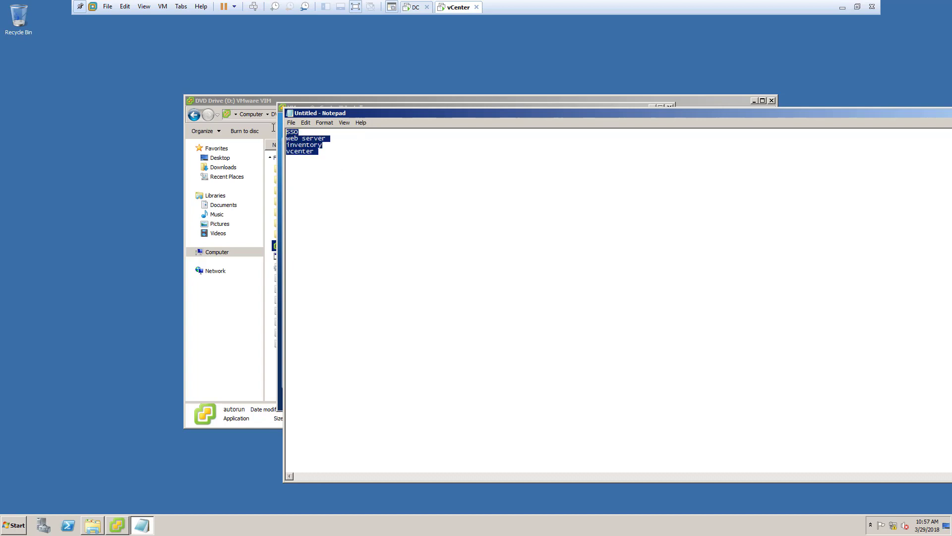
pyautogui.click(308, 123)
pyautogui.moveTo(324, 123)
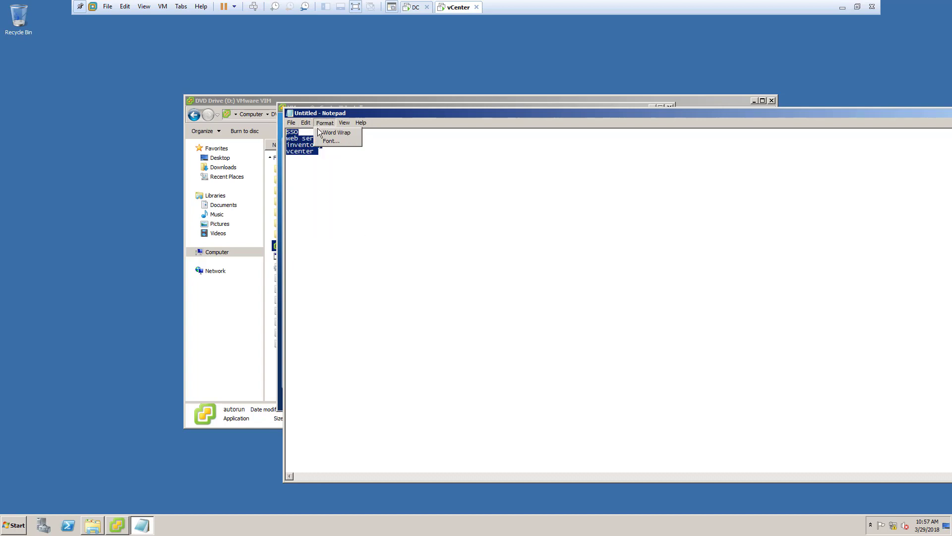
pyautogui.click(329, 140)
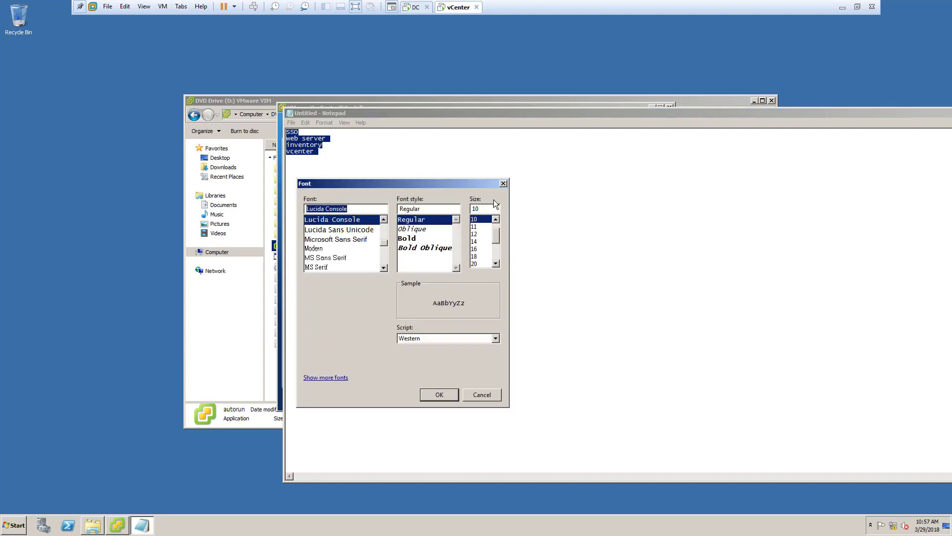
pyautogui.click(476, 255)
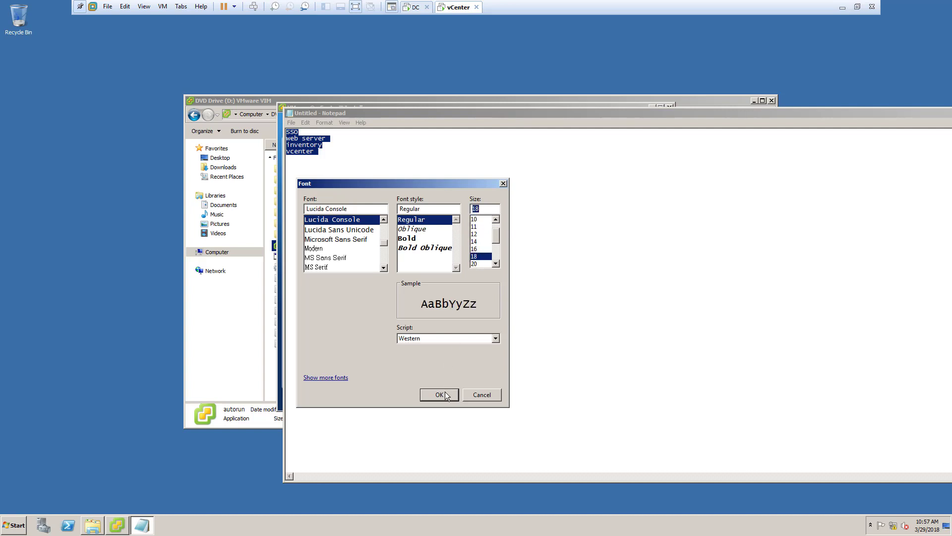
pyautogui.click(439, 394)
pyautogui.click(372, 176)
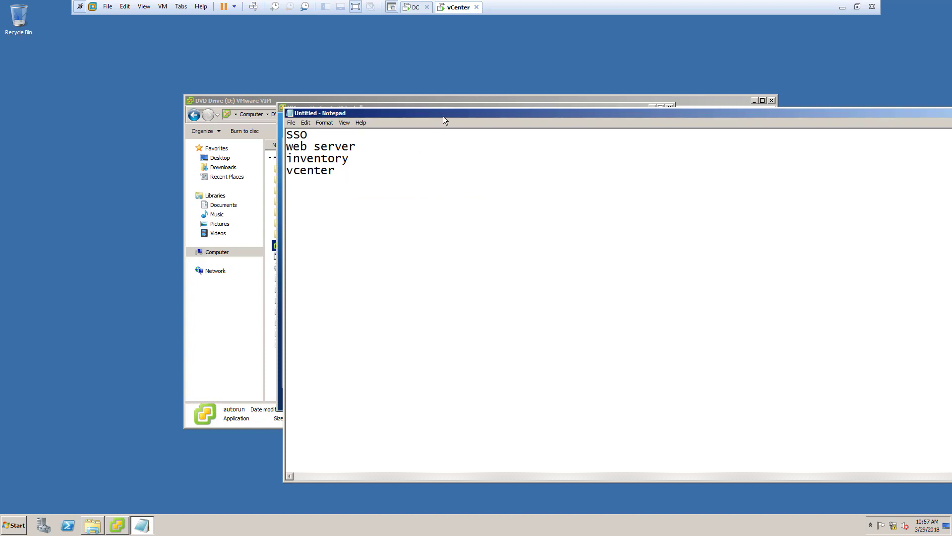
# Reposition the Notepad window and close it without saving the component list
pyautogui.moveTo(441, 114)
pyautogui.mouseDown()
pyautogui.moveTo(353, 117)
pyautogui.moveTo(425, 120)
pyautogui.mouseUp()
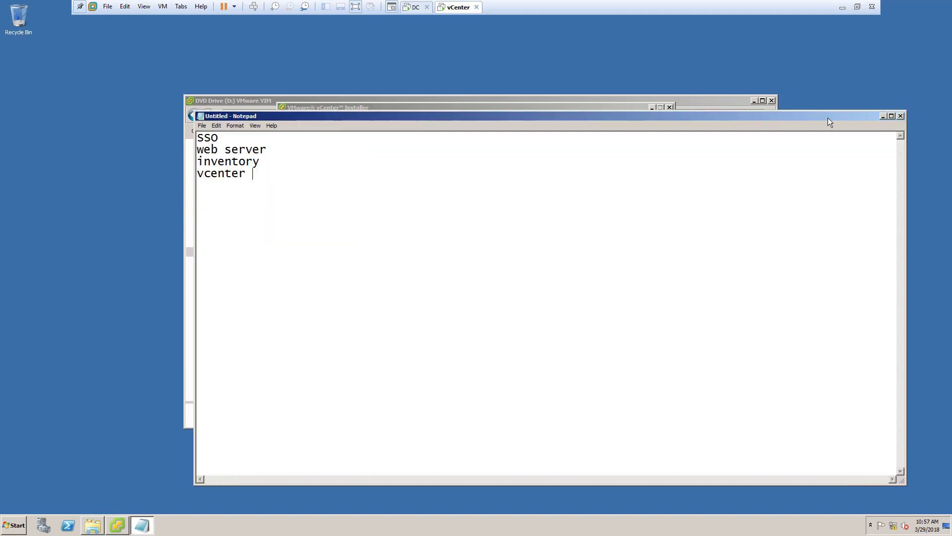
pyautogui.click(900, 116)
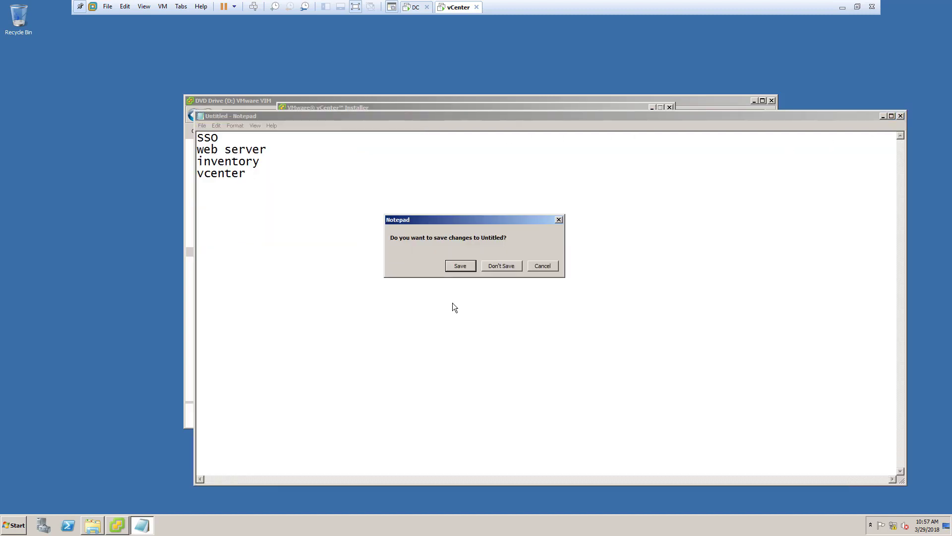
pyautogui.click(489, 266)
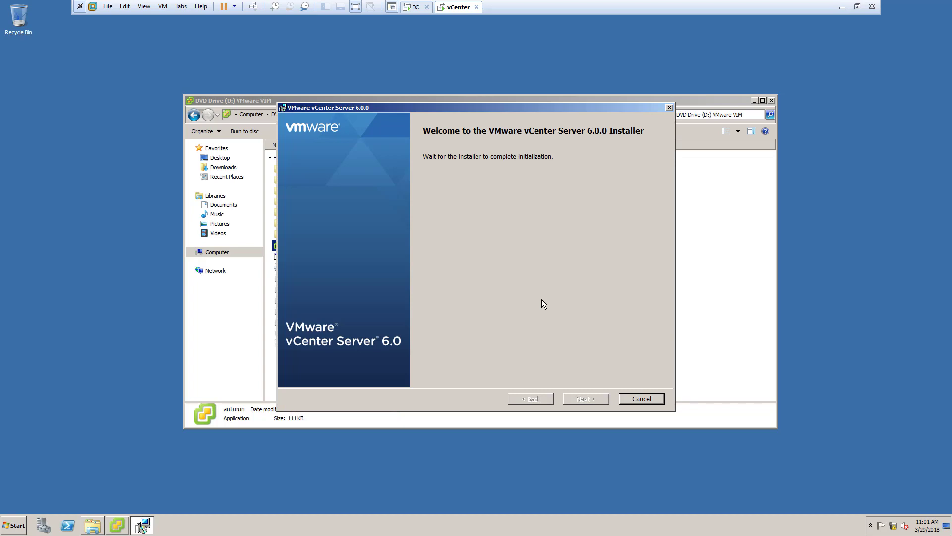
# Leave the full-screen view of the vCenter virtual machine
pyautogui.click(356, 7)
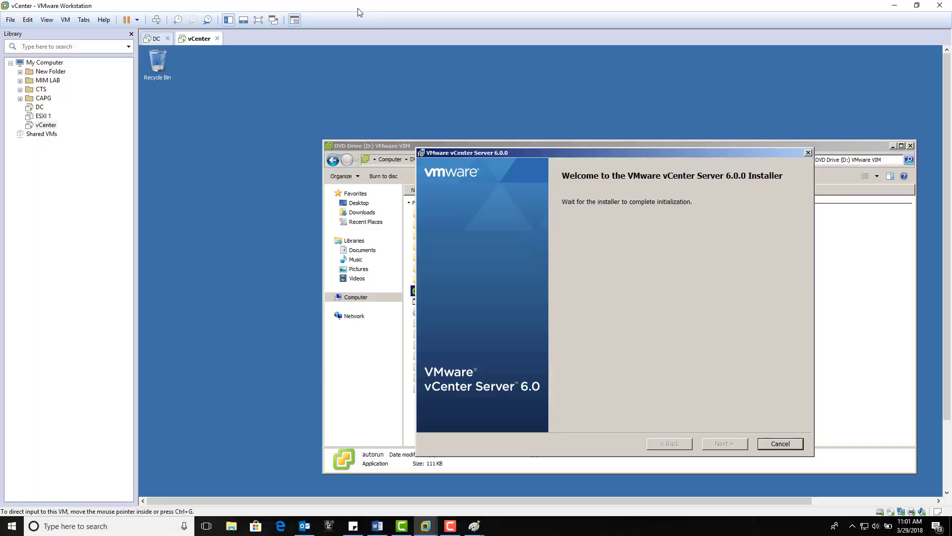
pyautogui.click(457, 530)
pyautogui.click(902, 487)
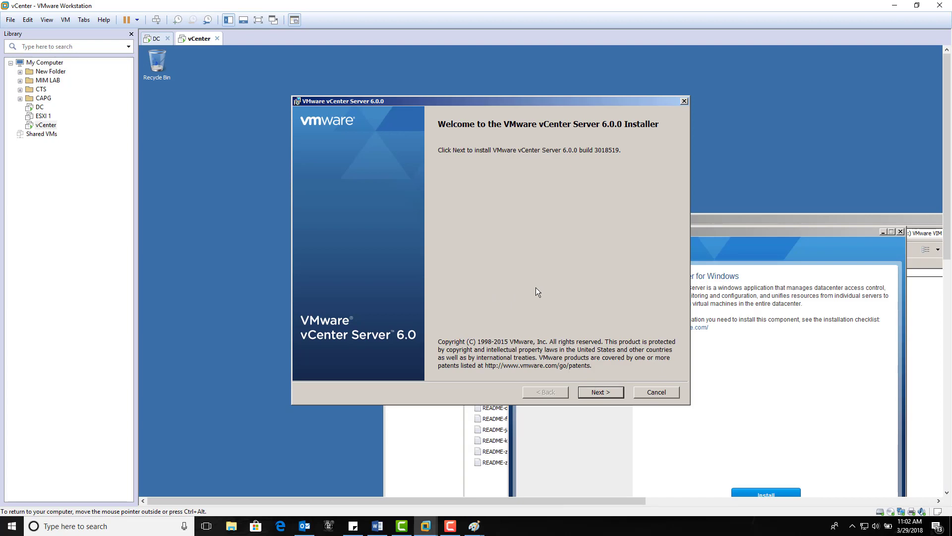
# Begin the vCenter Server 6.0.0 setup and accept the terms of the license agreement
pyautogui.click(592, 391)
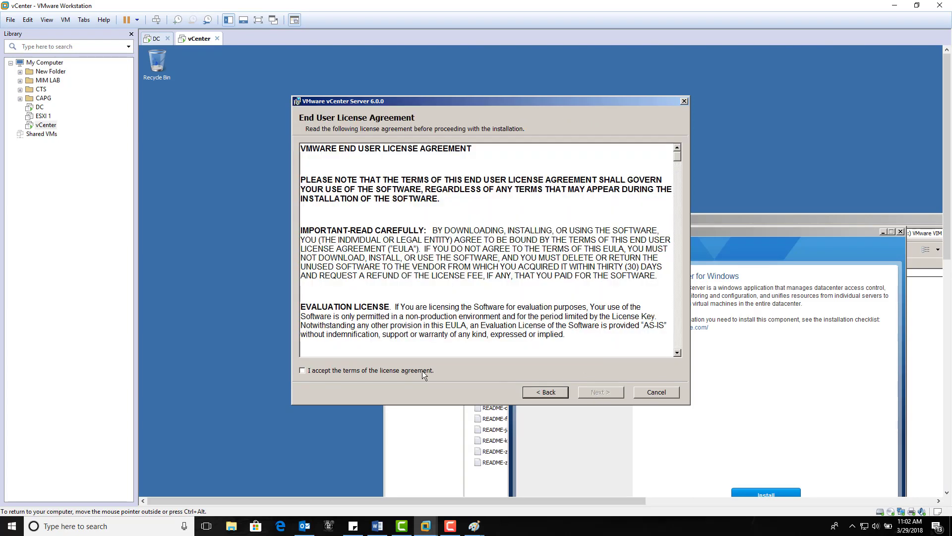
pyautogui.click(422, 371)
pyautogui.click(593, 392)
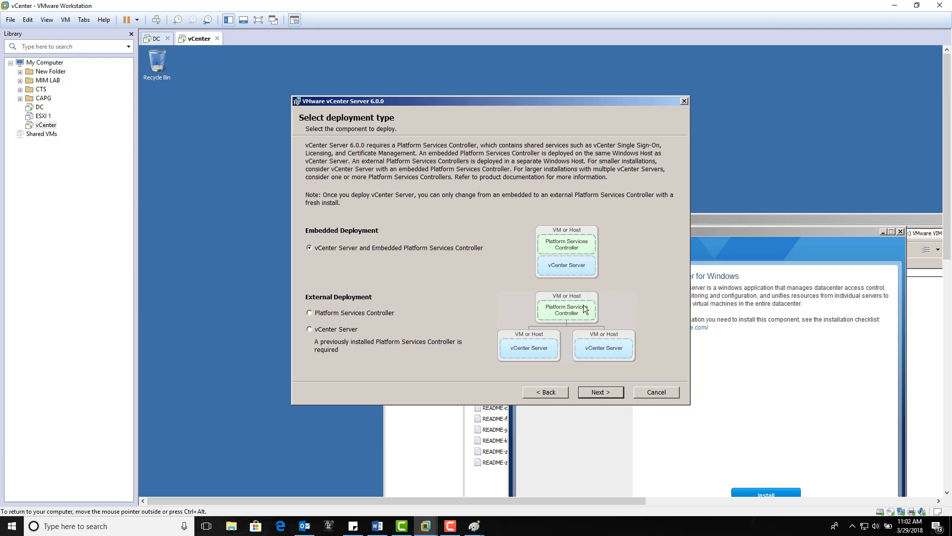
# Keep the embedded Platform Services Controller deployment and the system name newvcenter.training.local, acknowledging the IPv6 warning
pyautogui.click(597, 392)
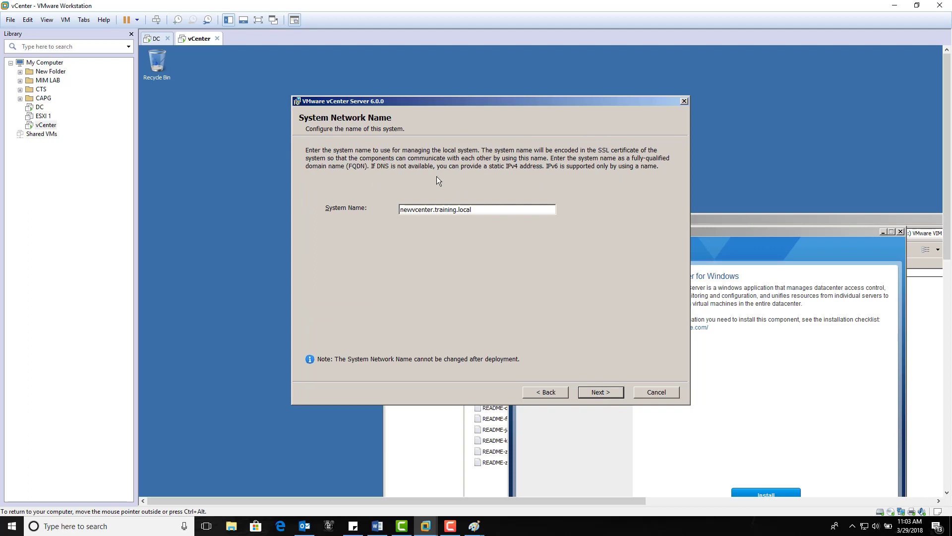
pyautogui.click(591, 394)
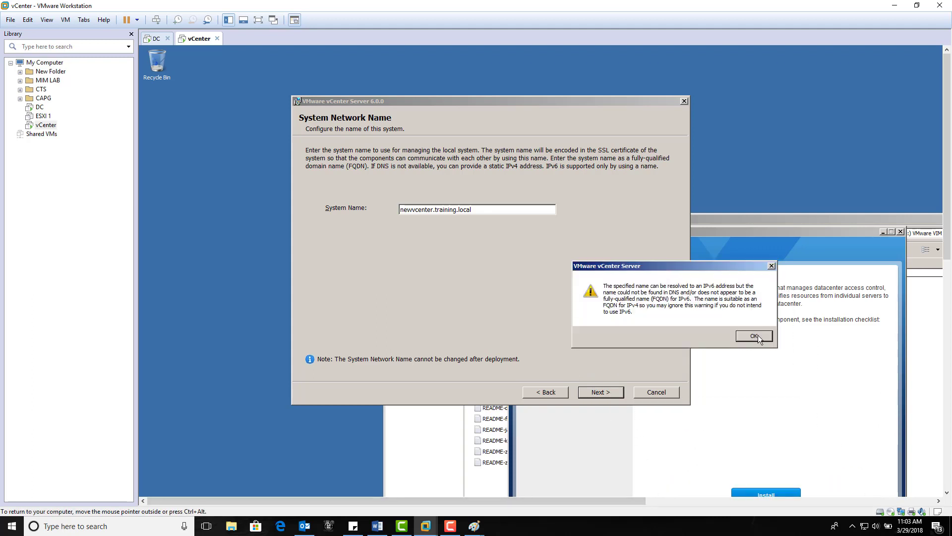
pyautogui.click(754, 336)
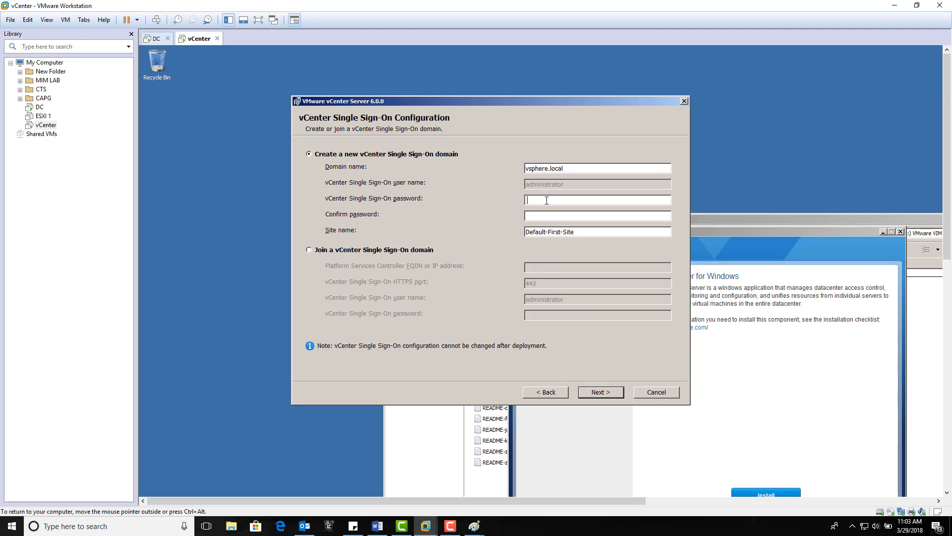
# Create a new Single Sign-On domain vsphere.local with site Default-First-Site, entering and confirming the Single Sign-On password
pyautogui.click(547, 200)
pyautogui.moveTo(577, 167); pyautogui.dragTo(503, 171)
pyautogui.click(583, 168)
pyautogui.click(563, 201)
pyautogui.write('VMware1!')
pyautogui.press('Tab')
pyautogui.write('VMware1!')
pyautogui.click(613, 393)
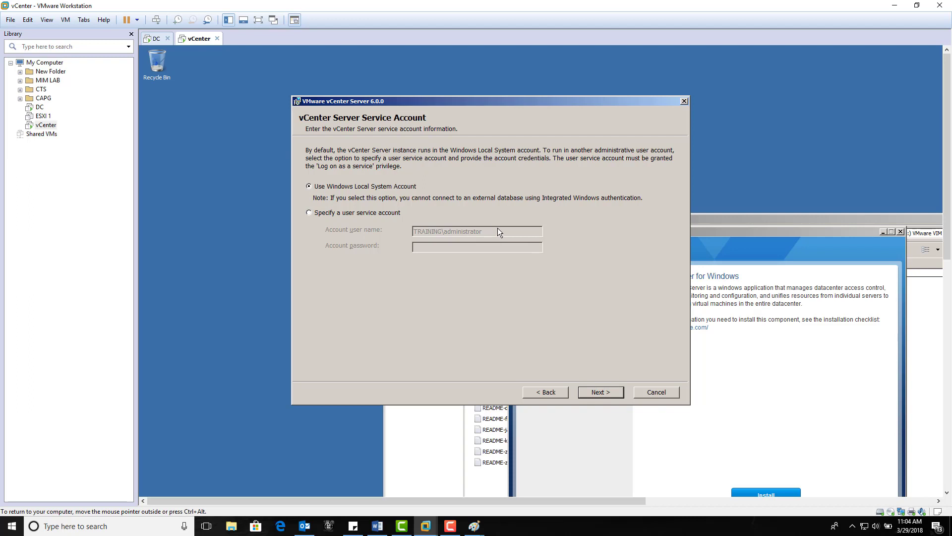
# Keep the Windows Local System Account for the service, and use the embedded database (vPostgres) after viewing the external database option
pyautogui.click(596, 391)
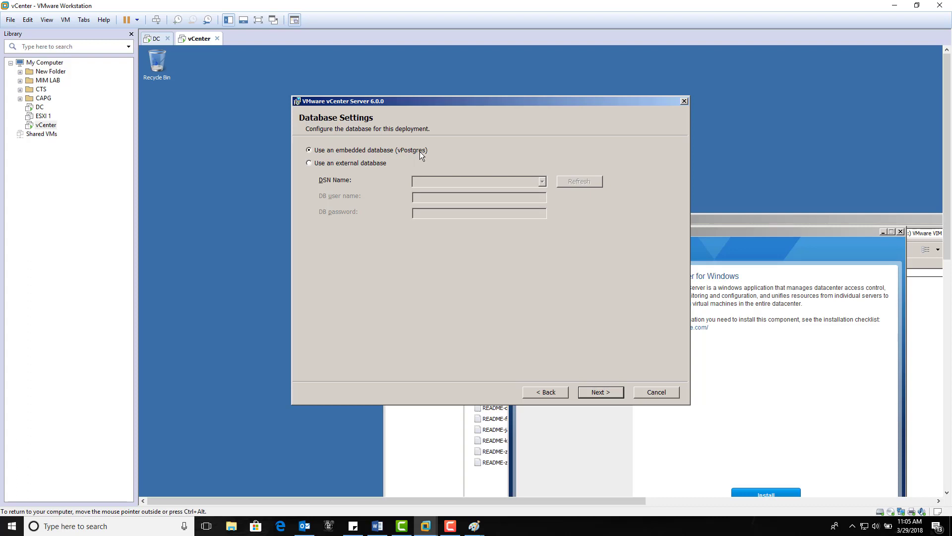
pyautogui.click(351, 163)
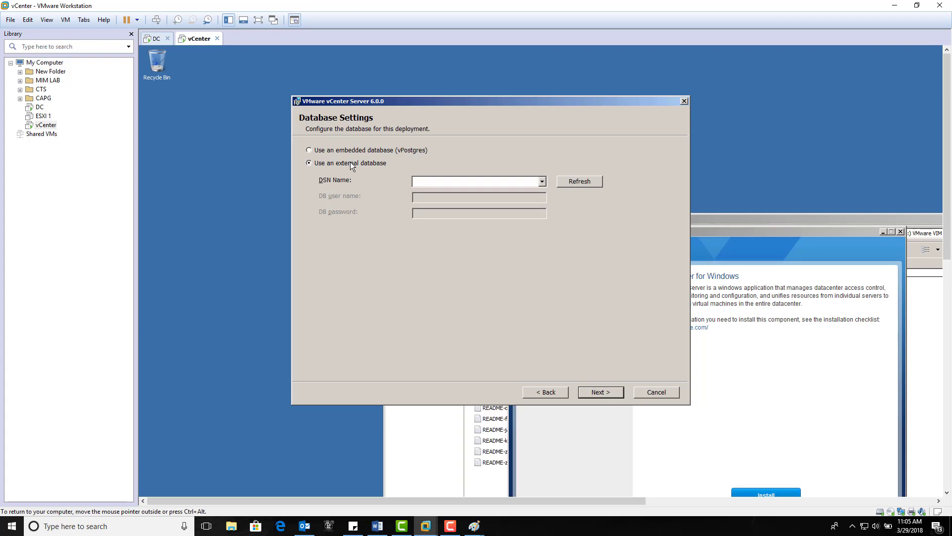
pyautogui.click(542, 184)
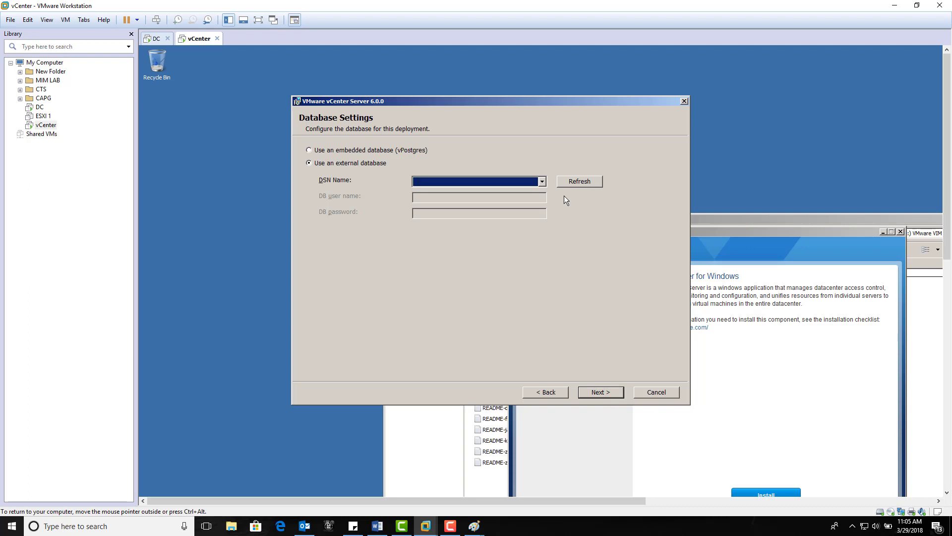
pyautogui.click(309, 151)
pyautogui.click(592, 393)
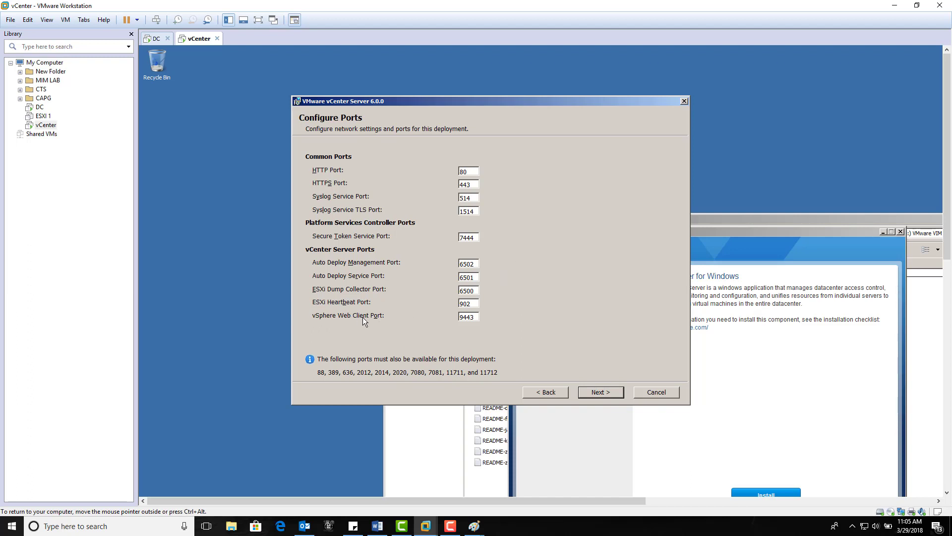
# Review the vSphere Web Client and ESXi Heartbeat ports and accept the default port configuration
pyautogui.moveTo(474, 318); pyautogui.dragTo(457, 317)
pyautogui.click(479, 318)
pyautogui.doubleClick(473, 305)
pyautogui.click(474, 304)
pyautogui.click(613, 395)
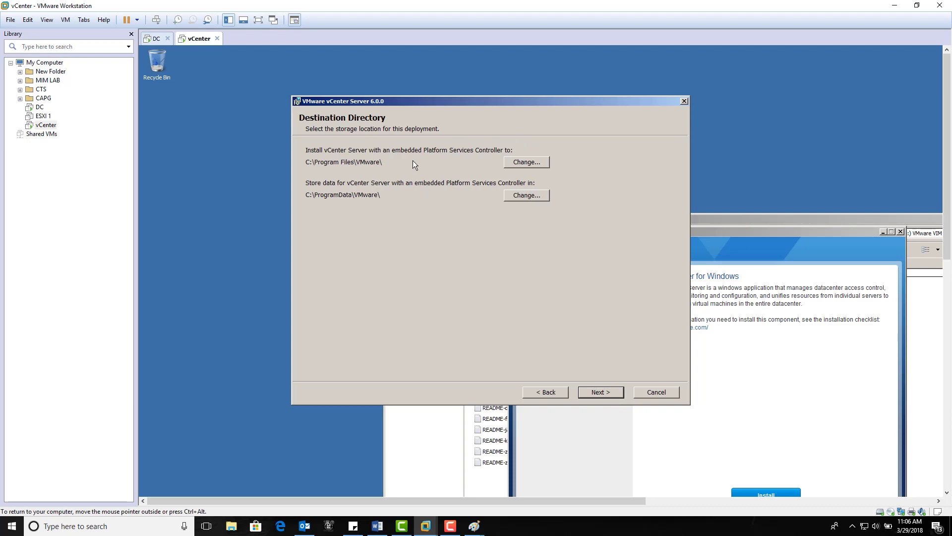
# Keep the default installation and data directories and start the vCenter Server installation
pyautogui.click(596, 394)
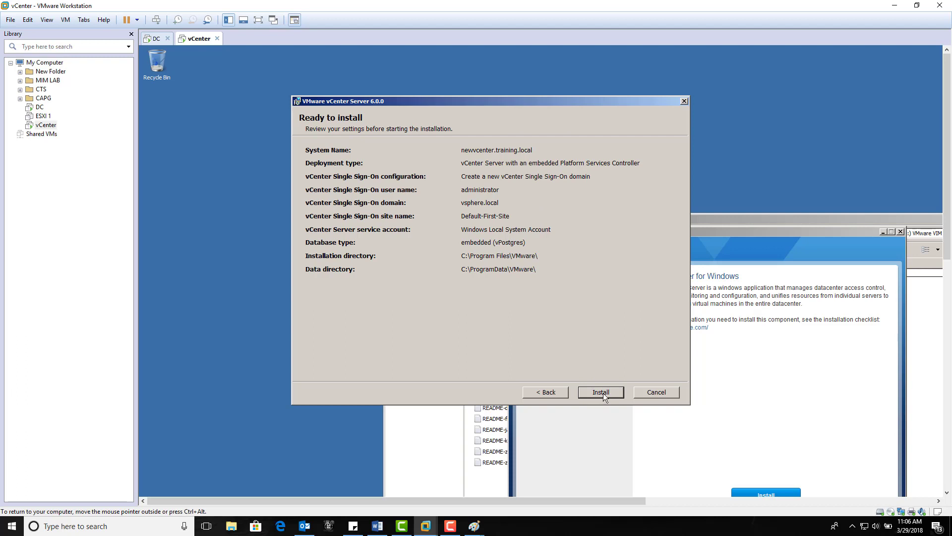
pyautogui.click(602, 392)
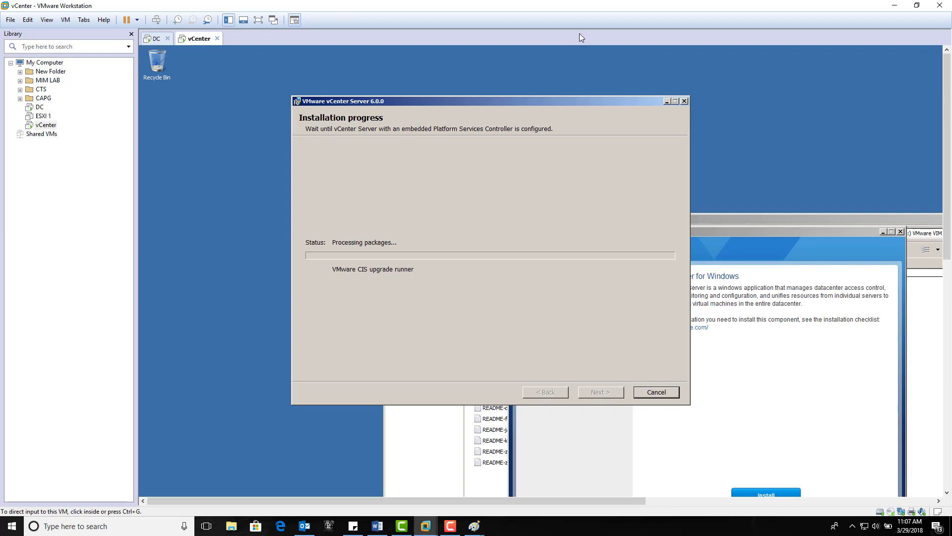
pyautogui.click(449, 526)
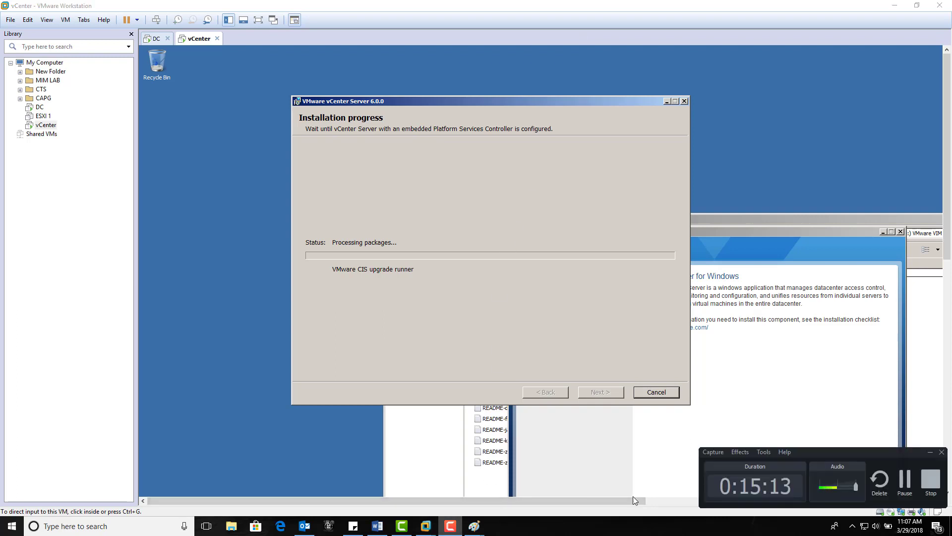
pyautogui.click(905, 482)
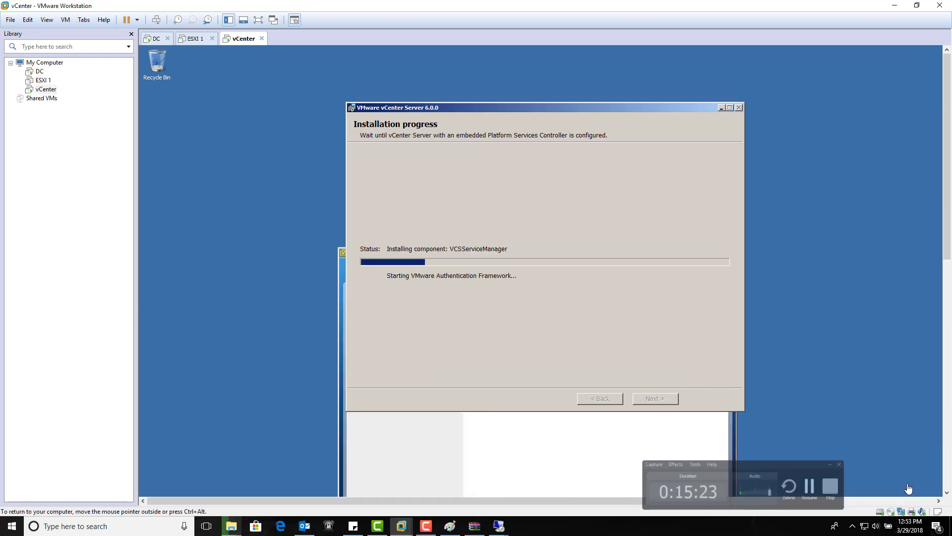
pyautogui.click(426, 525)
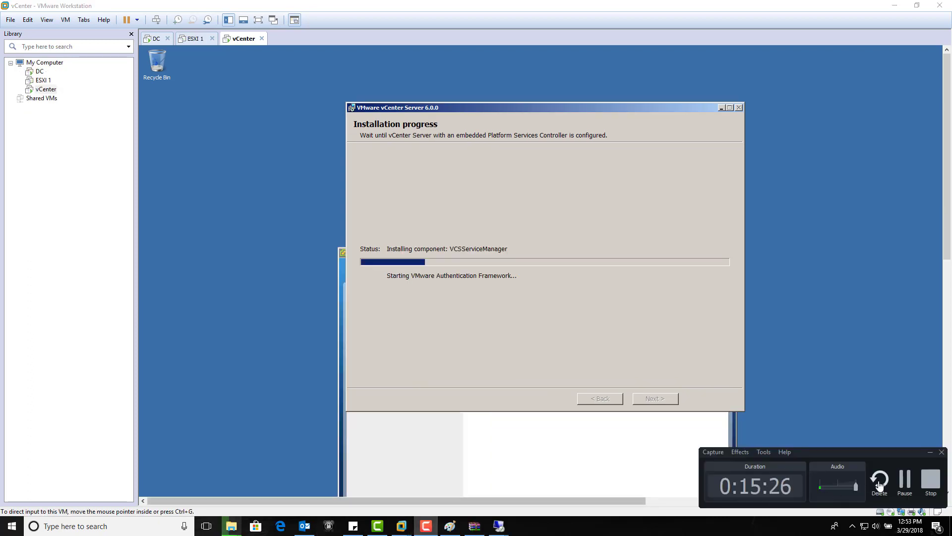
pyautogui.click(906, 481)
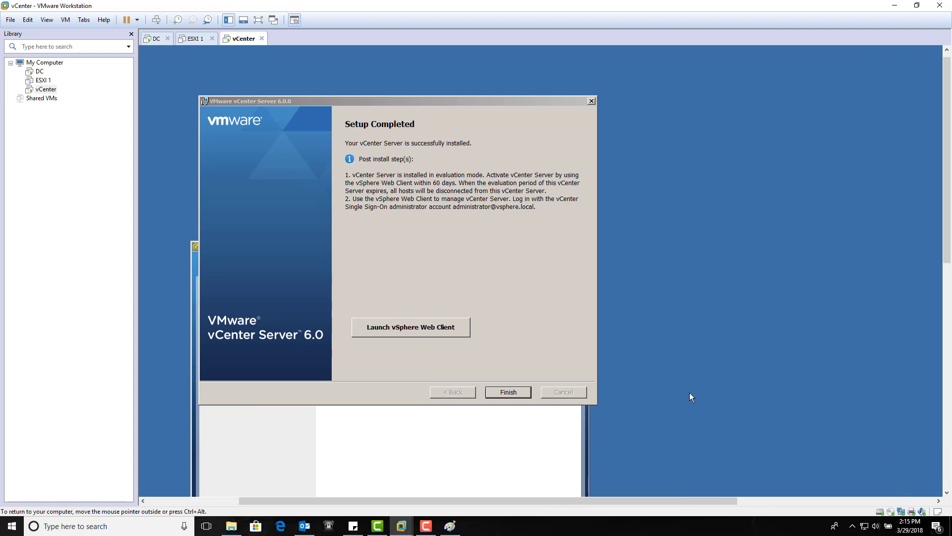
pyautogui.click(427, 527)
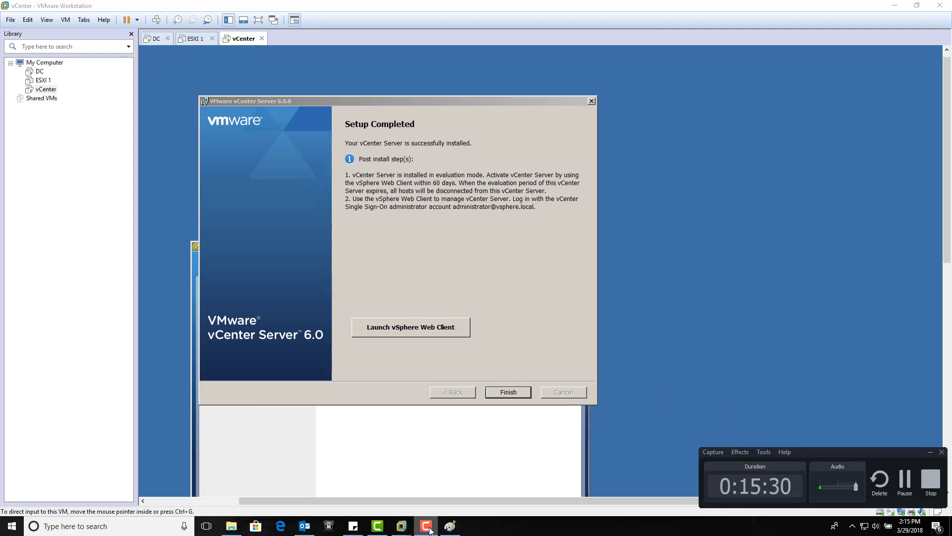
pyautogui.click(427, 528)
# Finish the completed vCenter Server setup wizard and bring the vCenter Installer window fully into view
pyautogui.moveTo(475, 98); pyautogui.dragTo(521, 98)
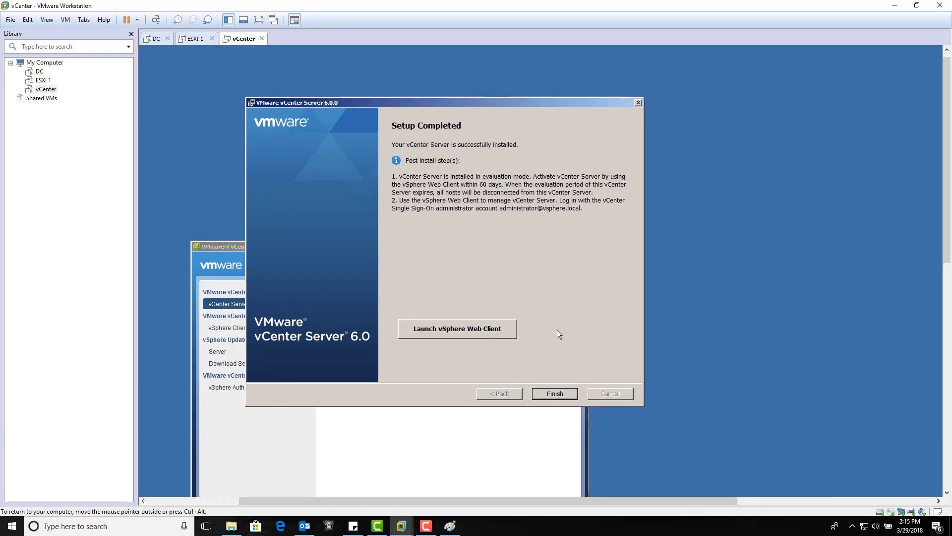
pyautogui.click(556, 395)
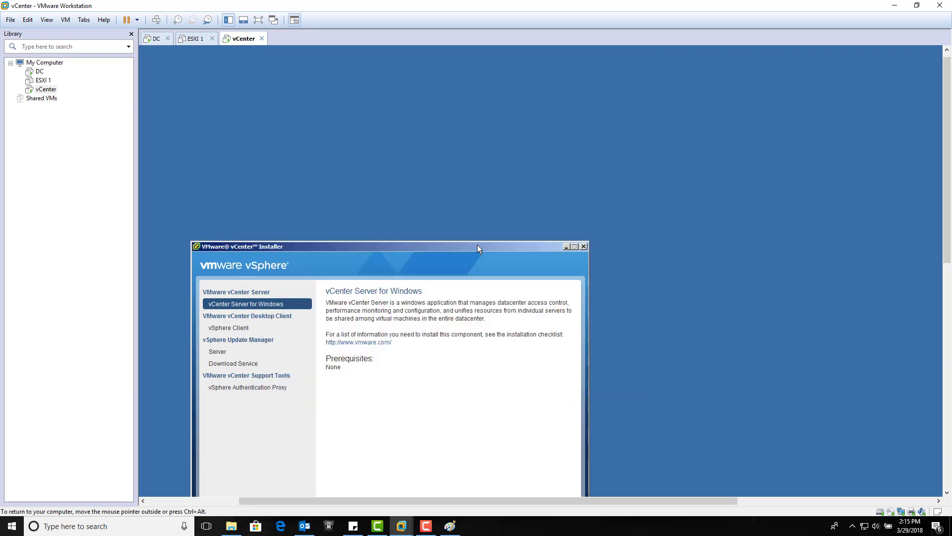
pyautogui.moveTo(477, 245); pyautogui.dragTo(572, 151)
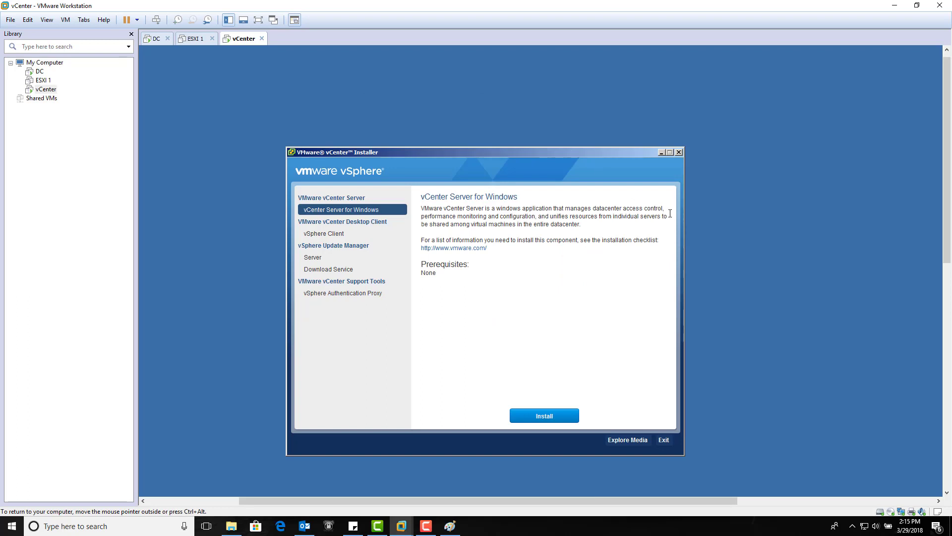
# Start the vSphere Client installation from the vCenter Installer, with English (United States) as the installation language
pyautogui.moveTo(430, 528)
pyautogui.click(340, 233)
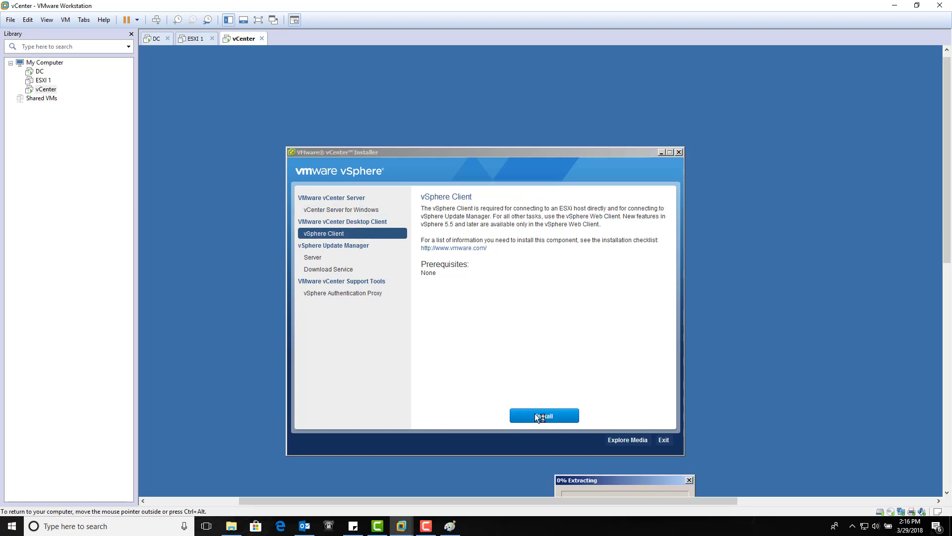
pyautogui.moveTo(628, 478); pyautogui.dragTo(593, 331)
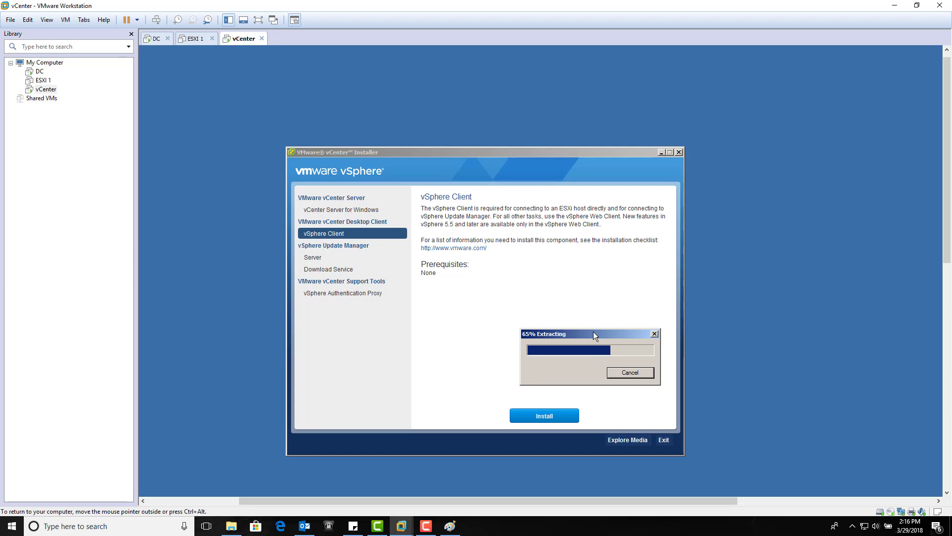
pyautogui.moveTo(593, 331); pyautogui.dragTo(578, 279)
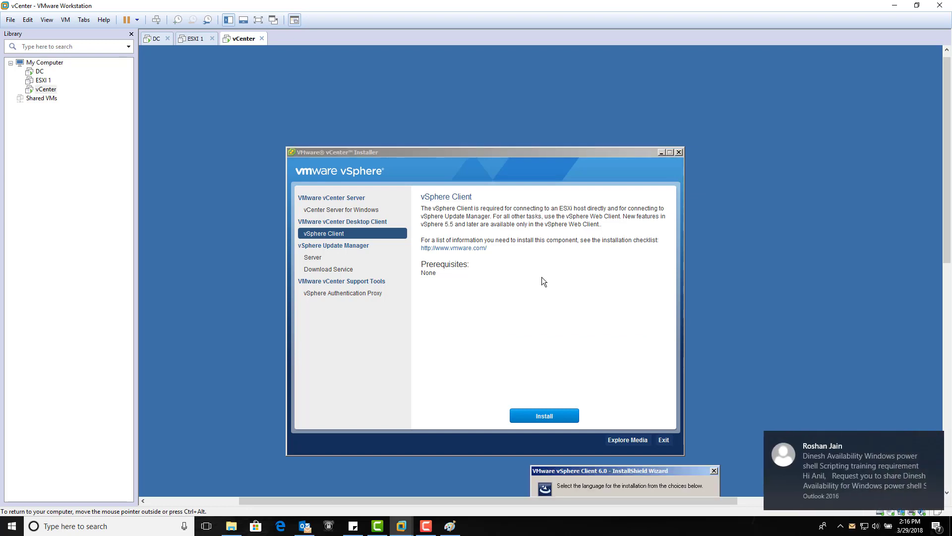
pyautogui.moveTo(611, 475); pyautogui.dragTo(561, 292)
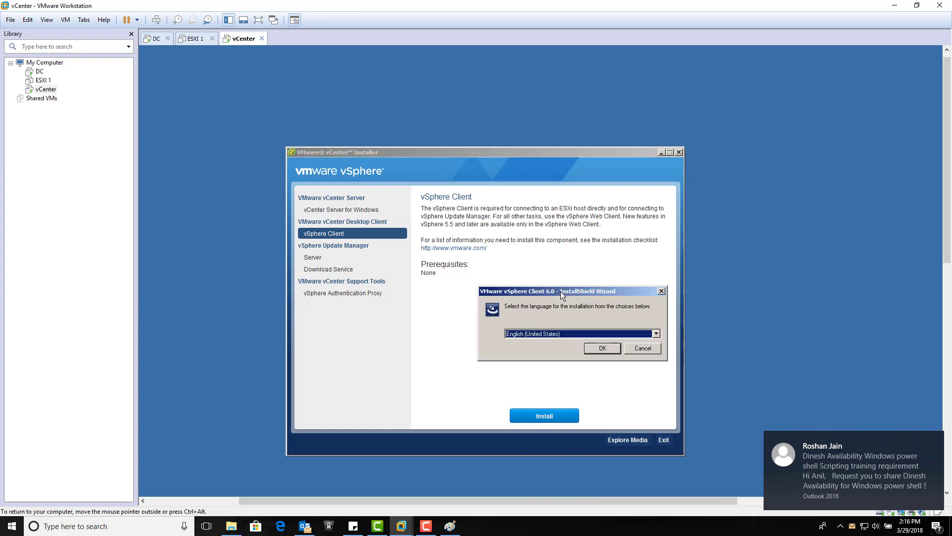
pyautogui.click(603, 348)
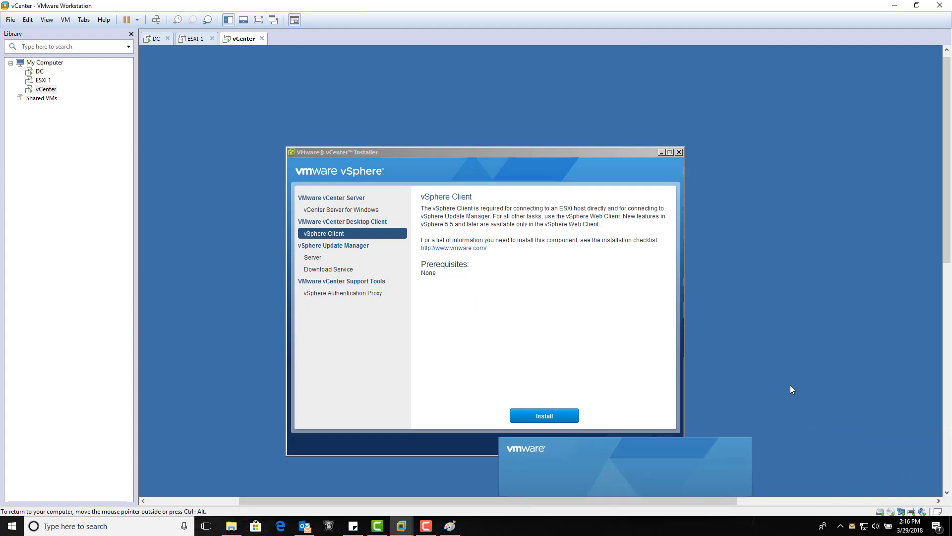
# Accept the license agreement and start installing VMware vSphere Client 6.0 with the default settings
pyautogui.moveTo(947, 238); pyautogui.dragTo(949, 281)
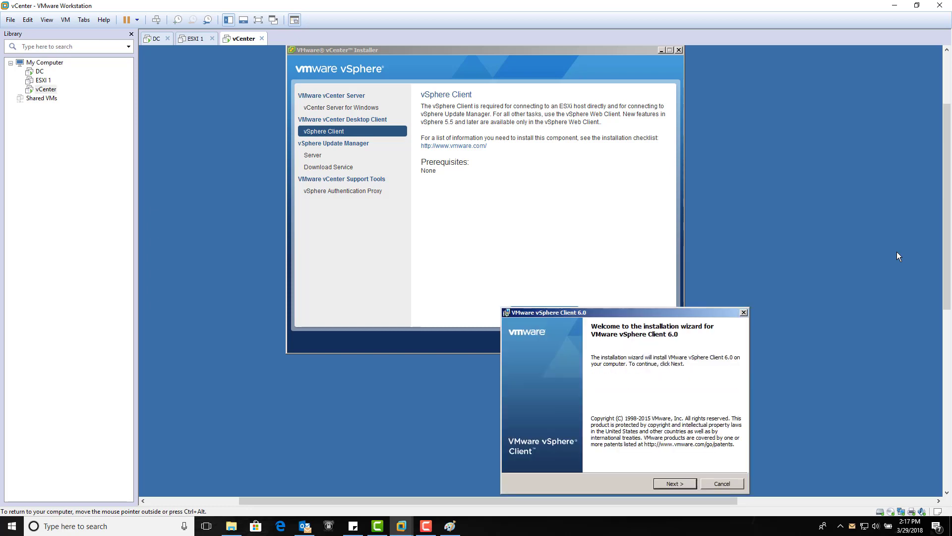
pyautogui.moveTo(702, 311); pyautogui.dragTo(635, 201)
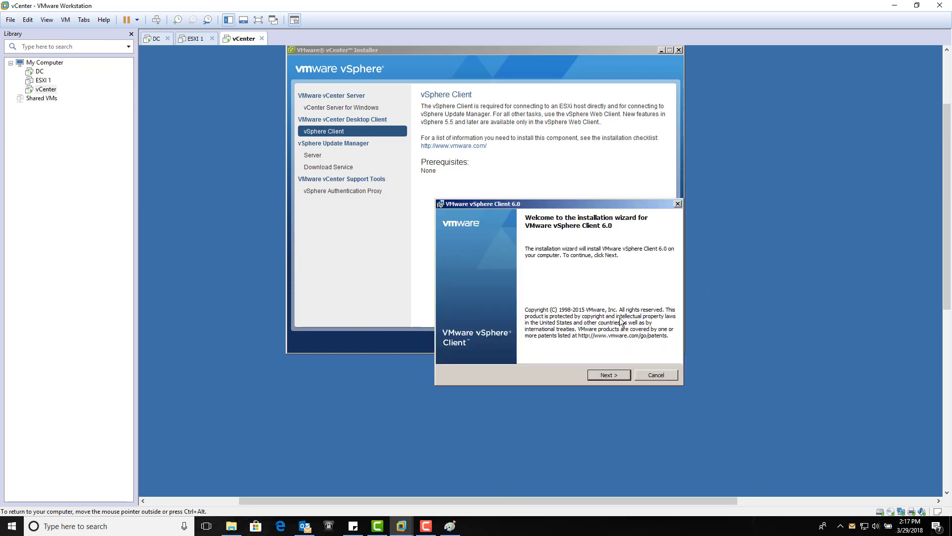
pyautogui.click(608, 375)
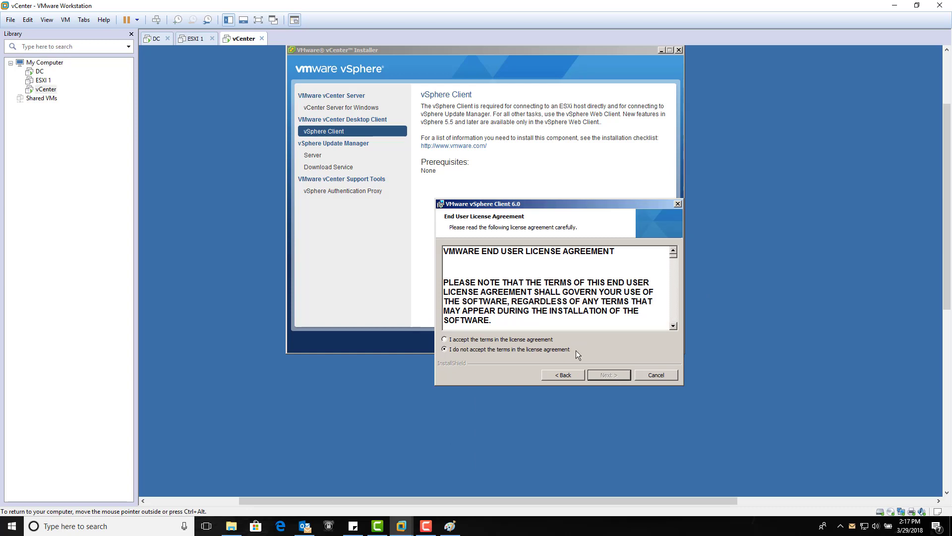
pyautogui.click(550, 341)
pyautogui.click(623, 376)
pyautogui.click(622, 375)
pyautogui.click(623, 376)
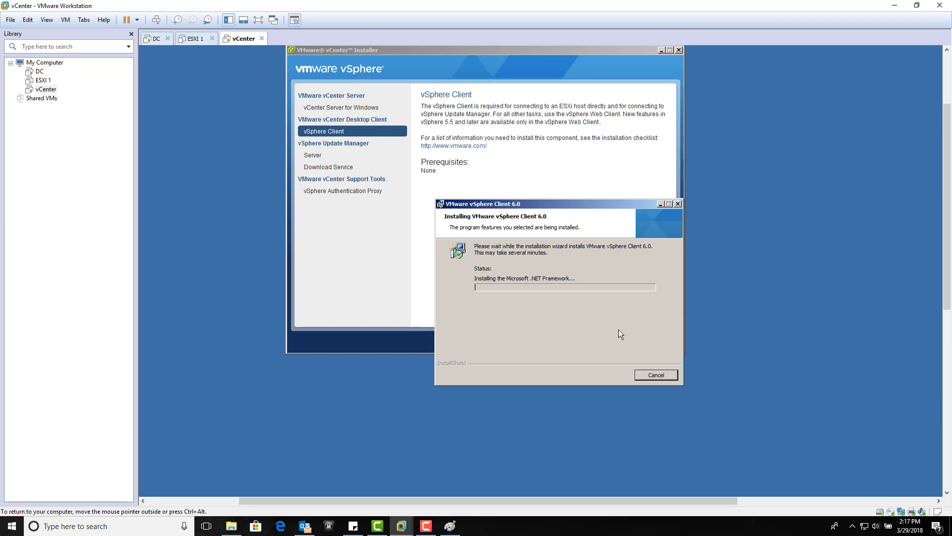
pyautogui.click(426, 525)
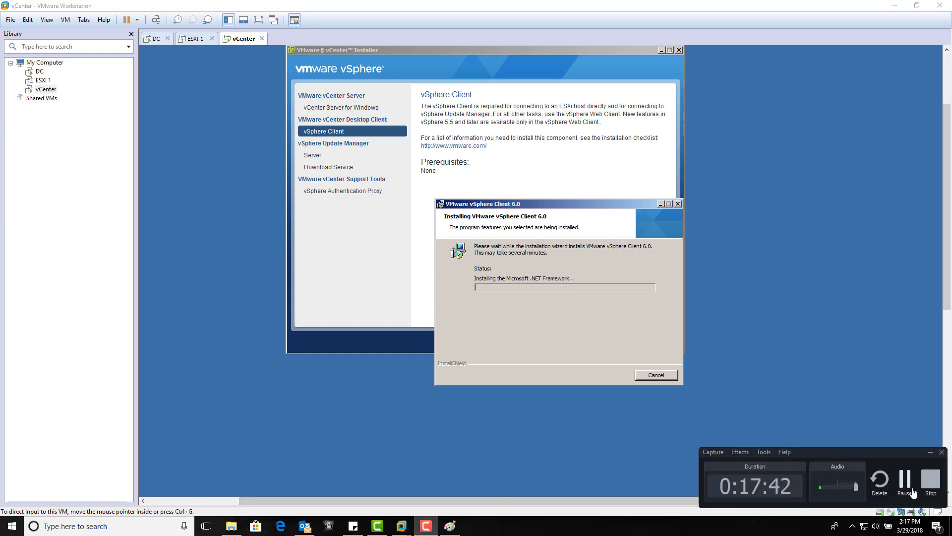
pyautogui.click(907, 487)
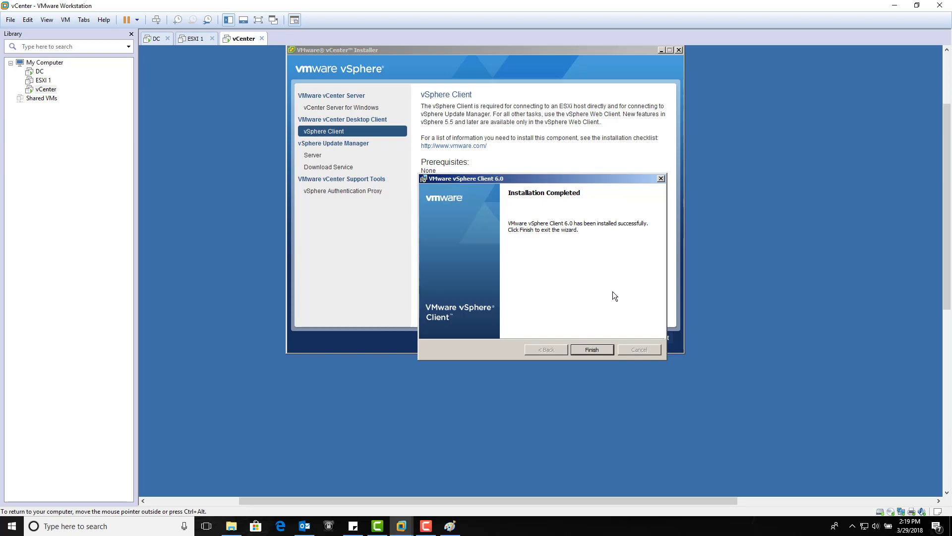
# Finish the vSphere Client installation wizard and exit the vCenter Installer
pyautogui.moveTo(583, 180); pyautogui.dragTo(549, 160)
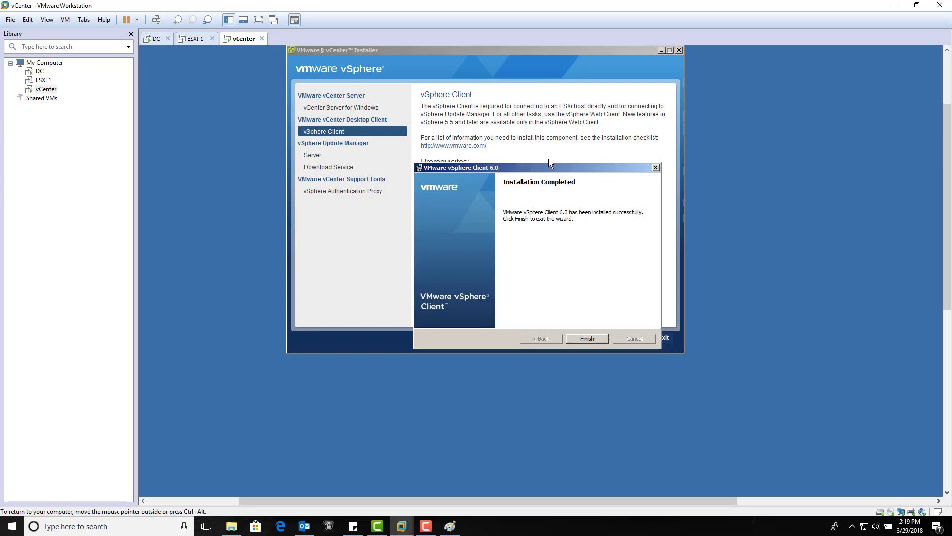
pyautogui.click(594, 341)
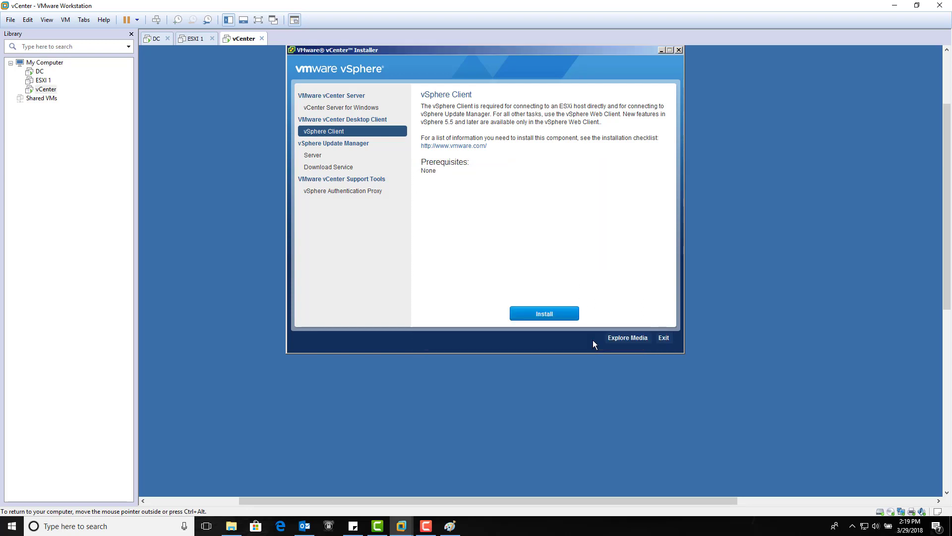
pyautogui.click(664, 338)
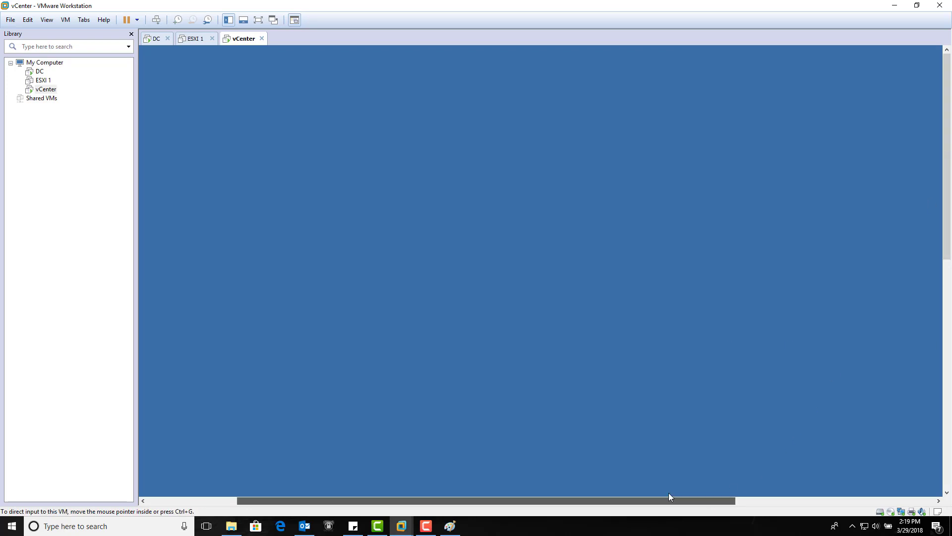
# Open VMware vSphere Client from the virtual machine's desktop and enter 192.168.1.2 as the server address
pyautogui.moveTo(668, 499); pyautogui.dragTo(515, 479)
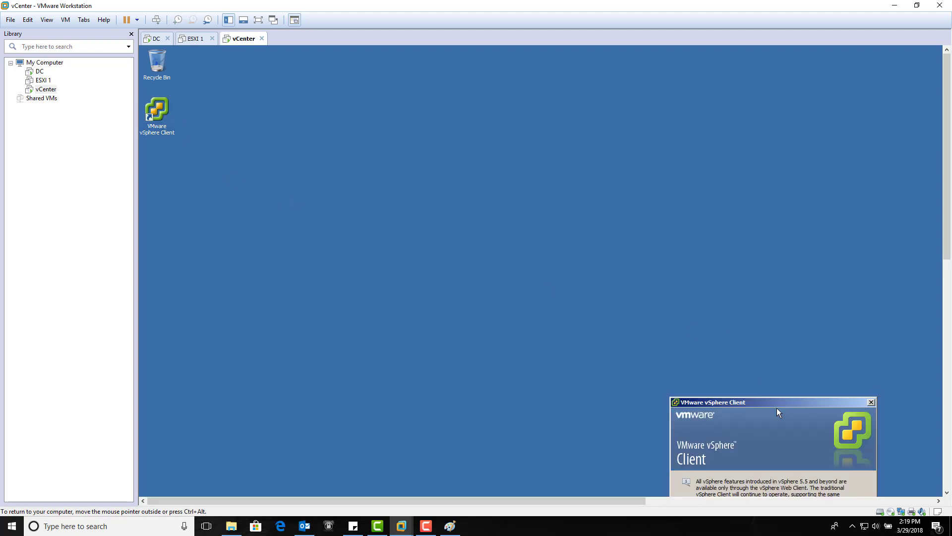
pyautogui.moveTo(777, 407); pyautogui.dragTo(536, 156)
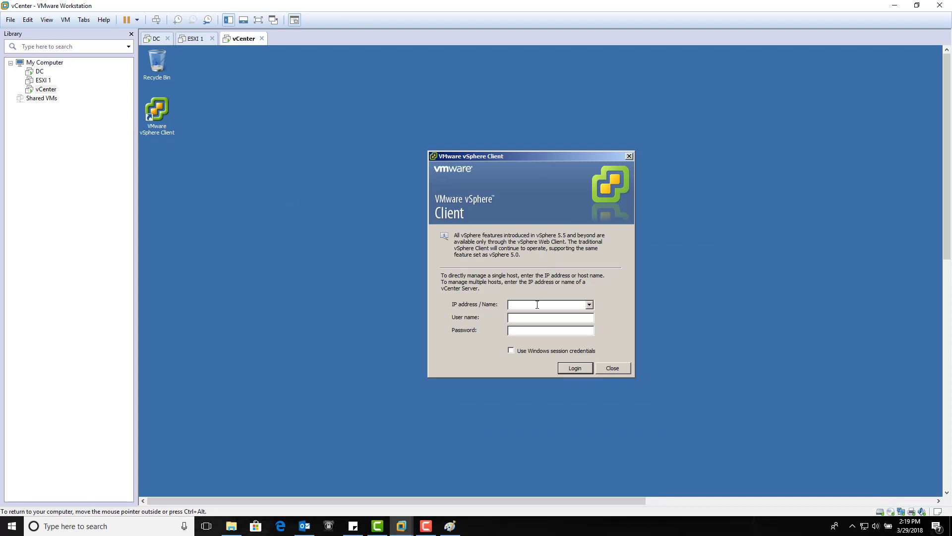
pyautogui.write('192.168.1.2')
# Log in as the vsphere.local administrator, entering the account password, and ignore the untrusted SSL certificate warning
pyautogui.press('Tab')
pyautogui.write('administrator@vsphere.loc******')
pyautogui.press('Return')
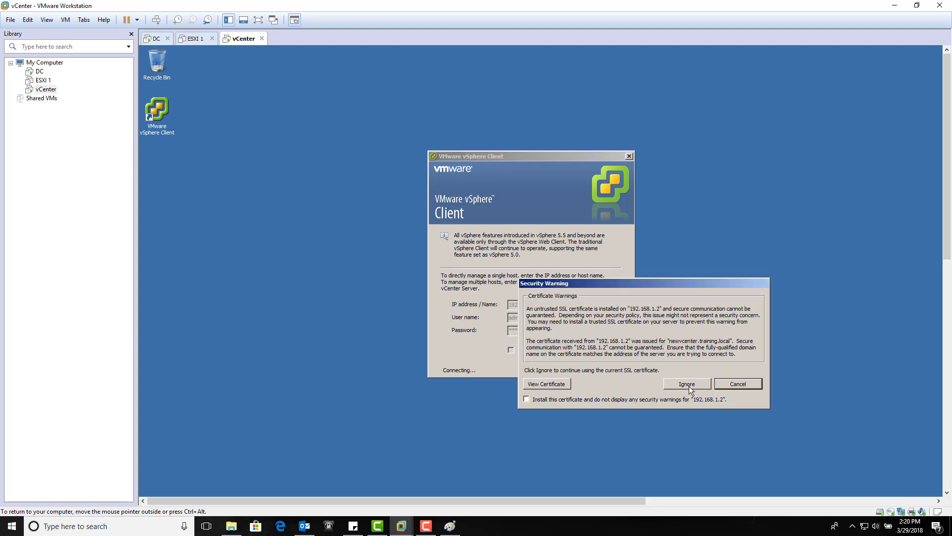
pyautogui.click(689, 386)
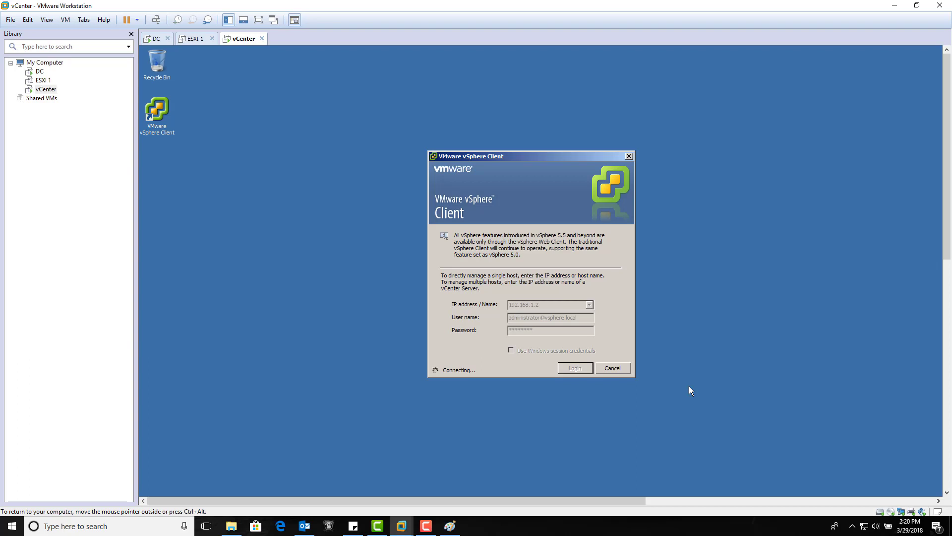
pyautogui.click(427, 526)
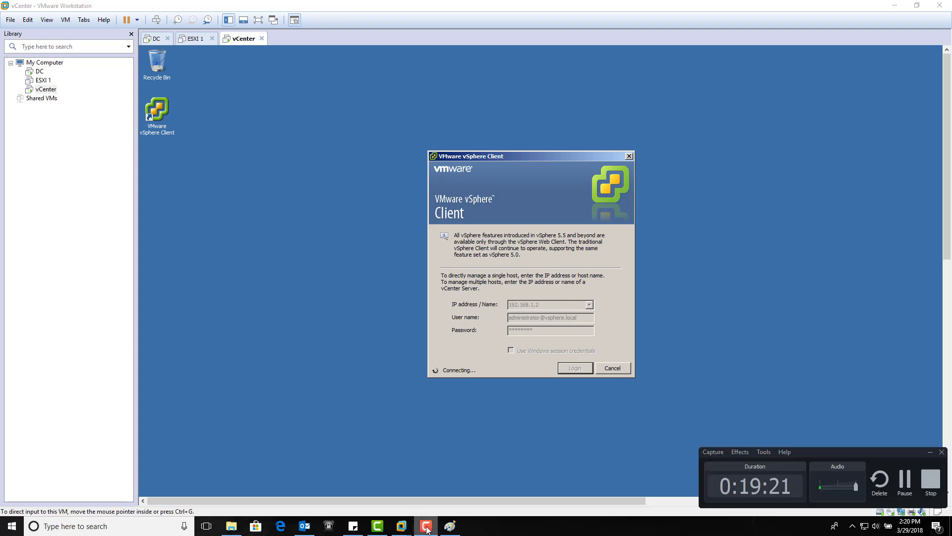
pyautogui.click(427, 528)
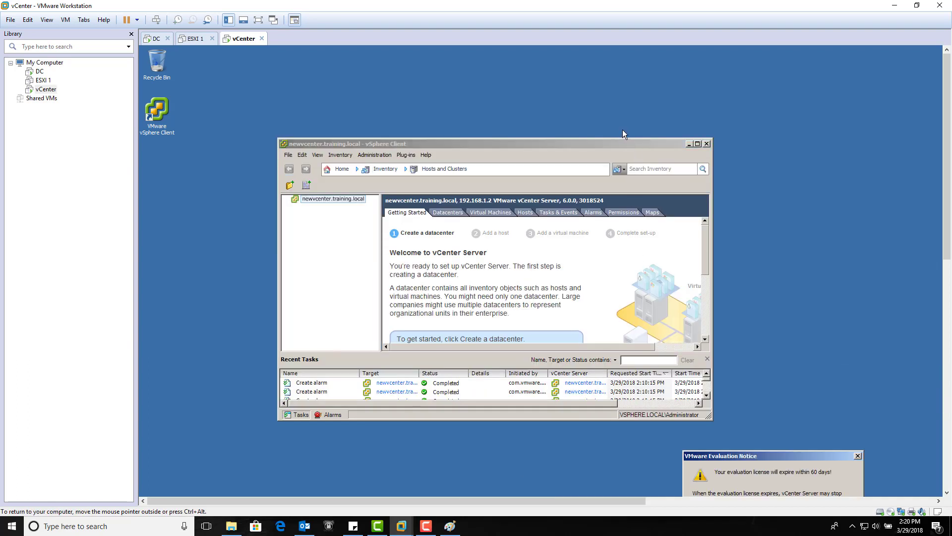
# Dismiss the evaluation license notice, then enlarge and reposition the vSphere Client window to show the Getting Started page
pyautogui.moveTo(823, 455); pyautogui.dragTo(626, 248)
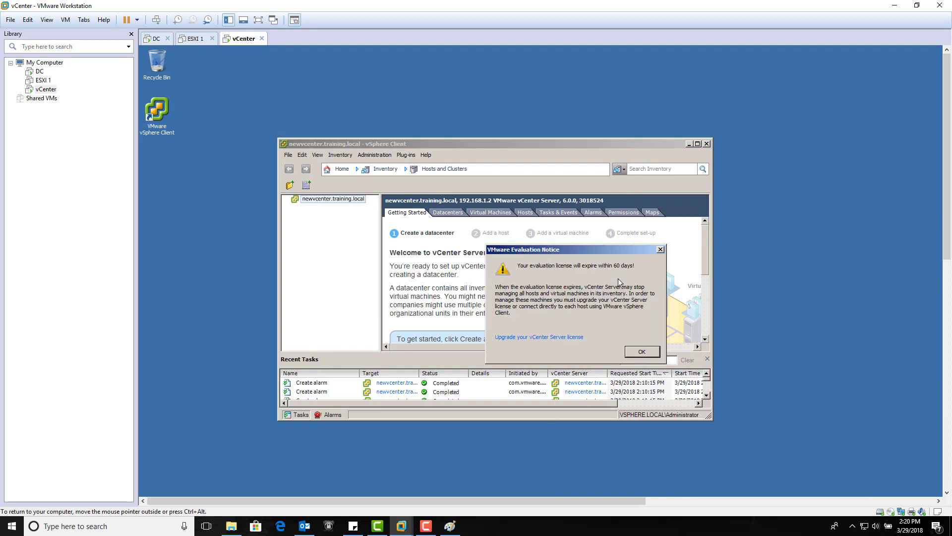
pyautogui.click(643, 351)
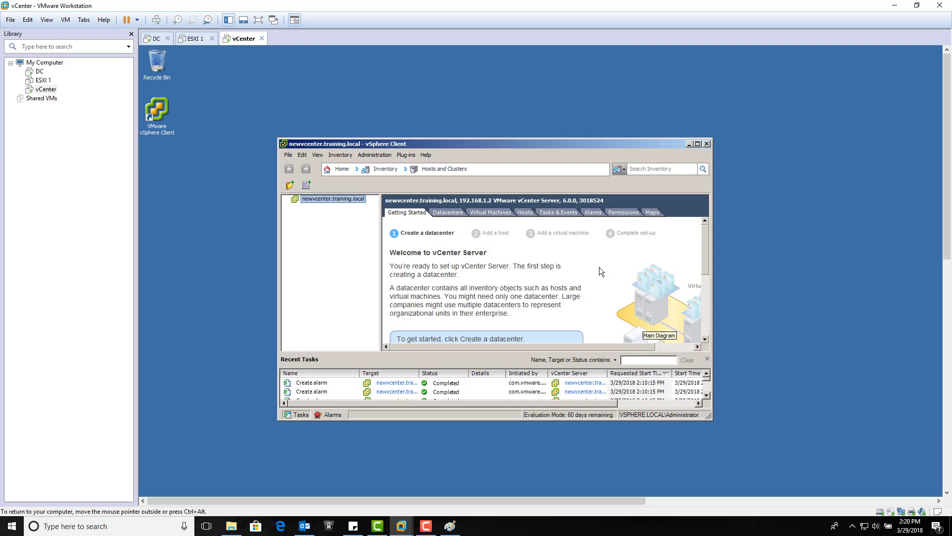
pyautogui.moveTo(710, 417); pyautogui.dragTo(794, 481)
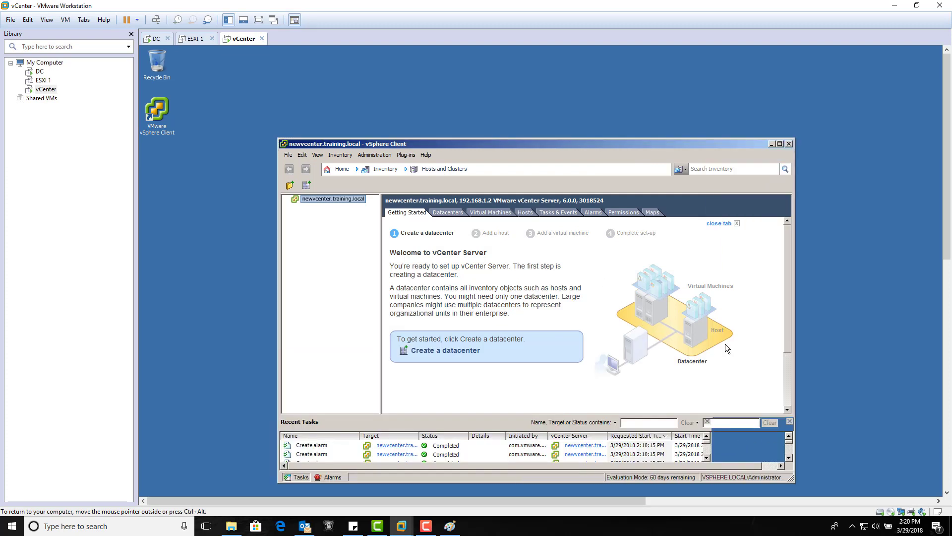
pyautogui.moveTo(602, 143); pyautogui.dragTo(571, 101)
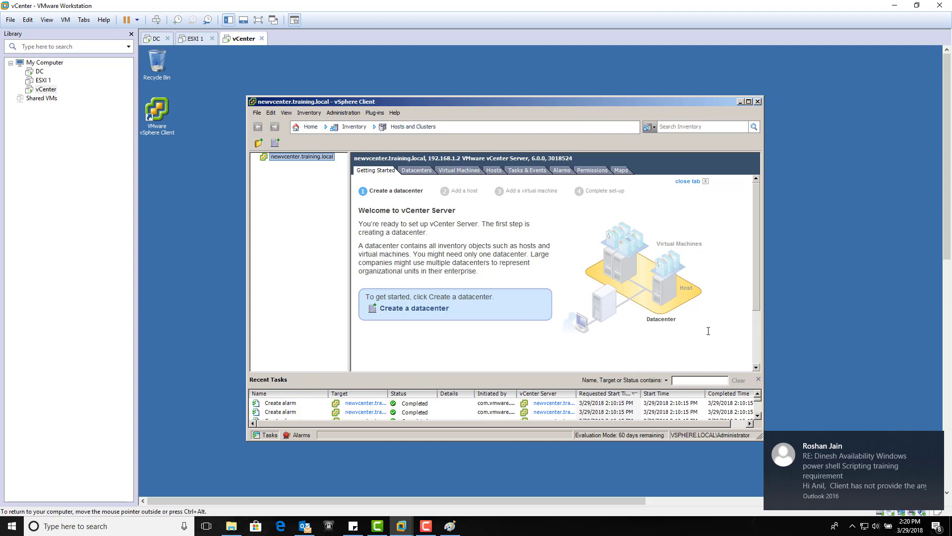
pyautogui.click(708, 330)
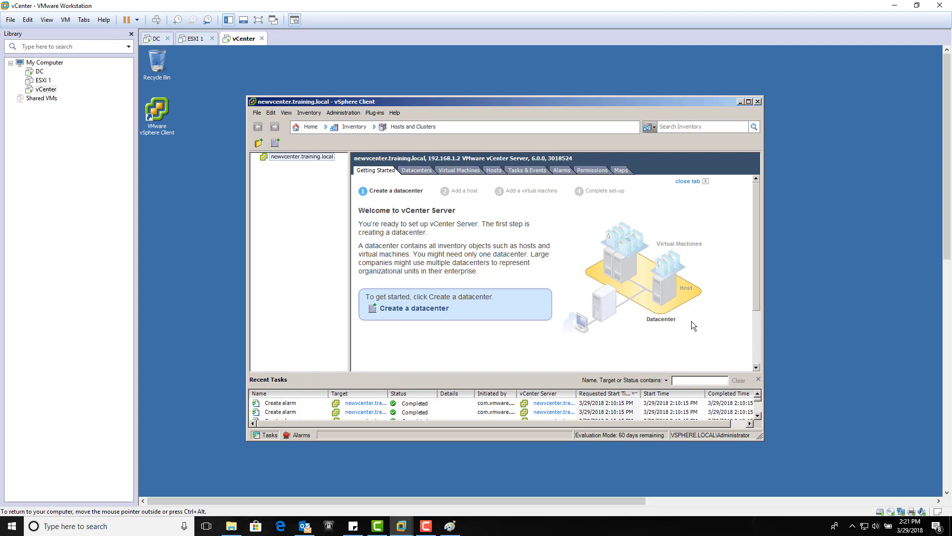
pyautogui.click(425, 525)
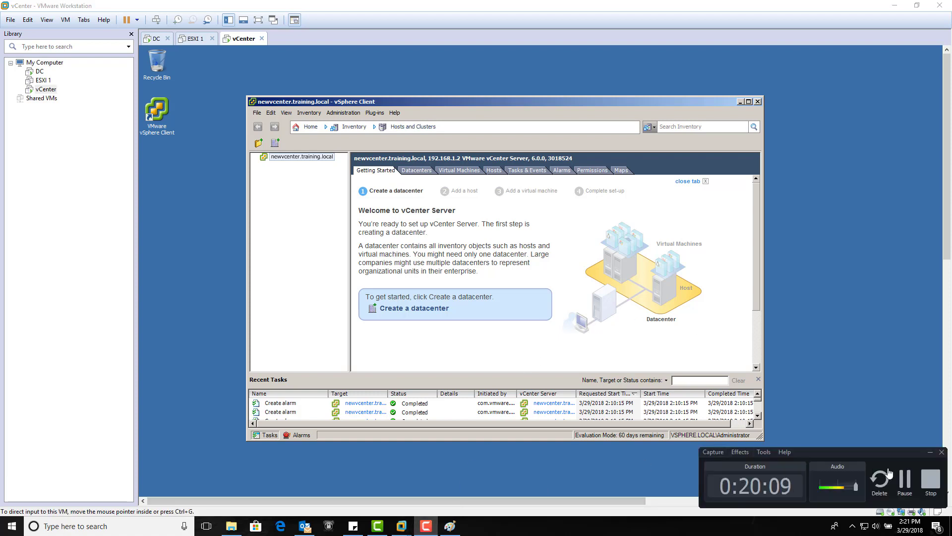